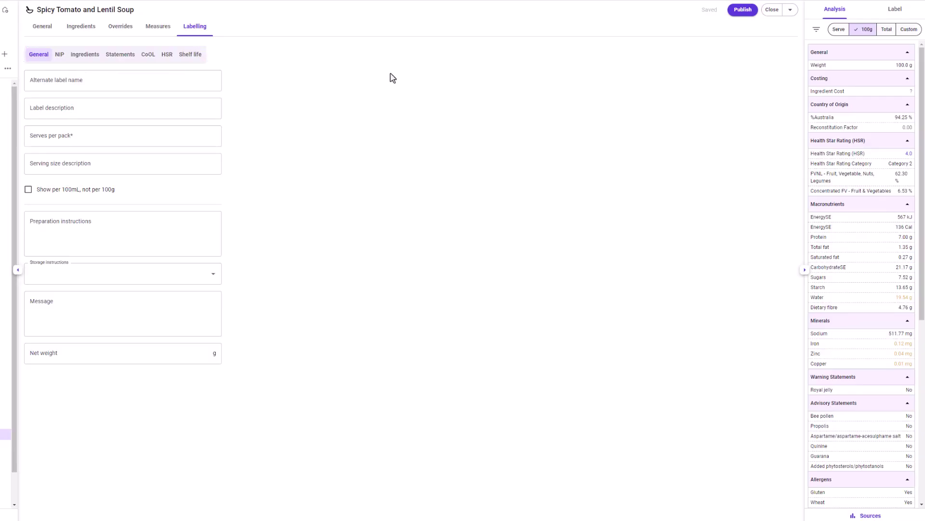
Show the label preview for the Spicy Tomato and Lentil Soup recipe
click(899, 17)
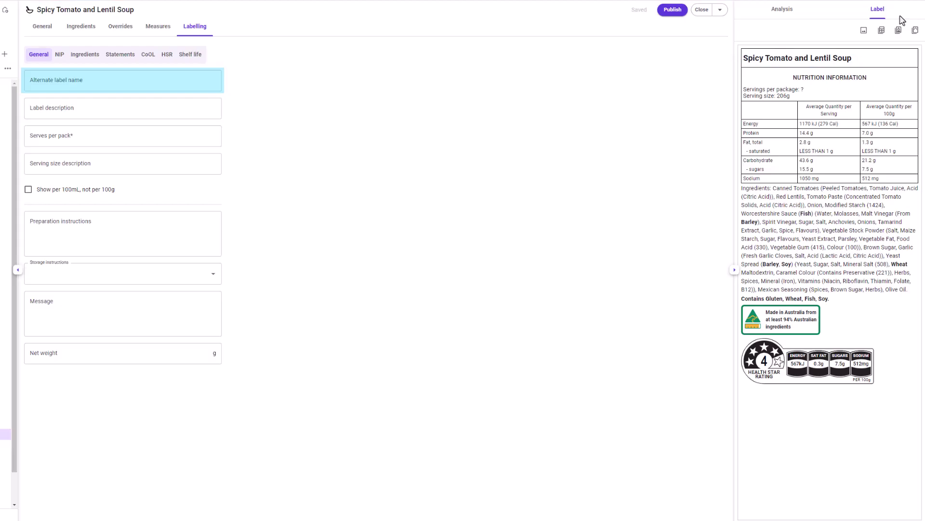
Try "Example Label Name" as the alternate label name and clear the field again
click(131, 91)
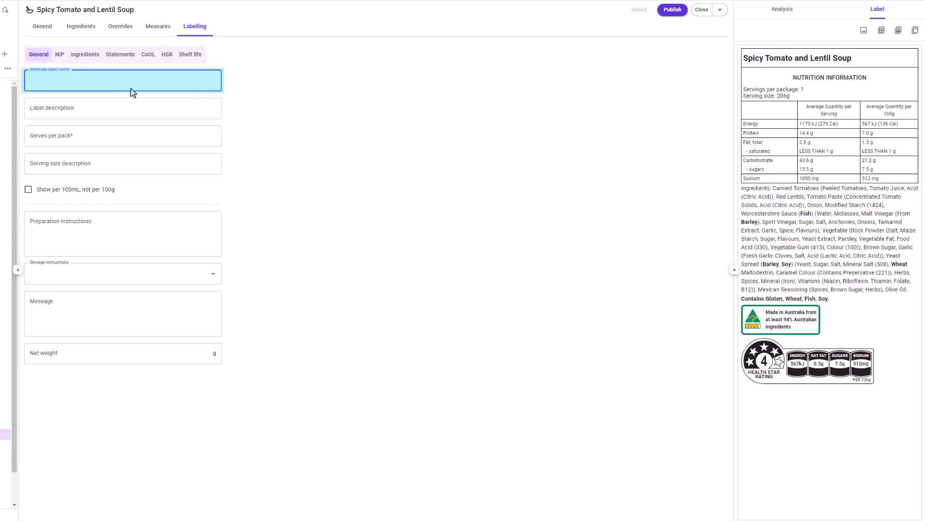
text(Example Label Name)
click(230, 87)
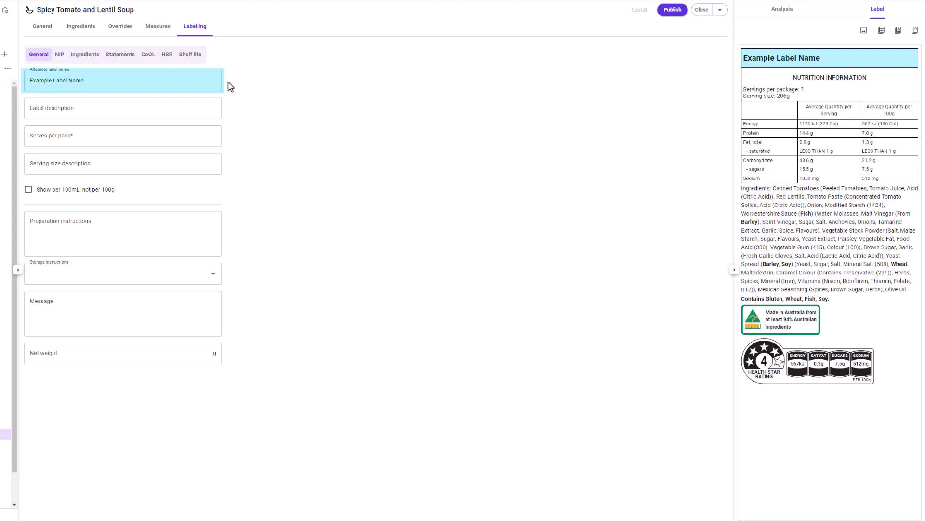
drag(136, 83, 5, 82)
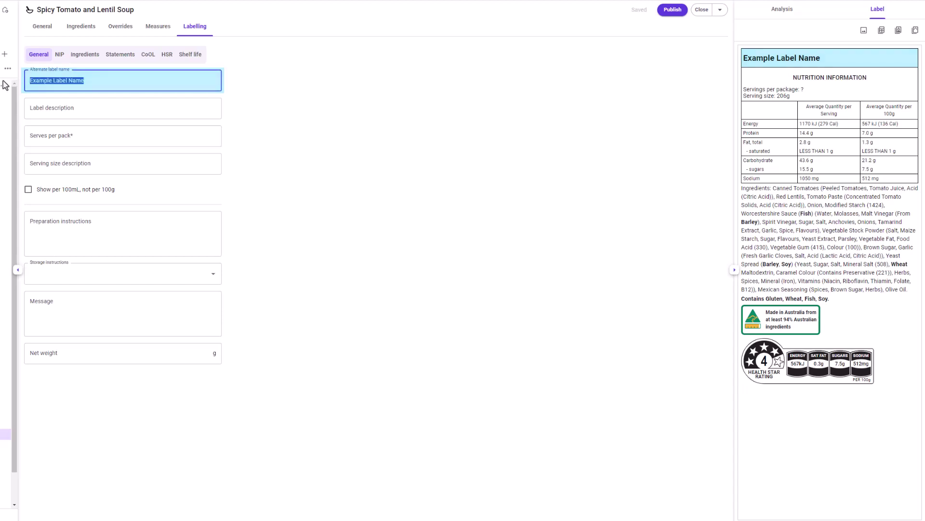
key(BackSpace)
click(231, 82)
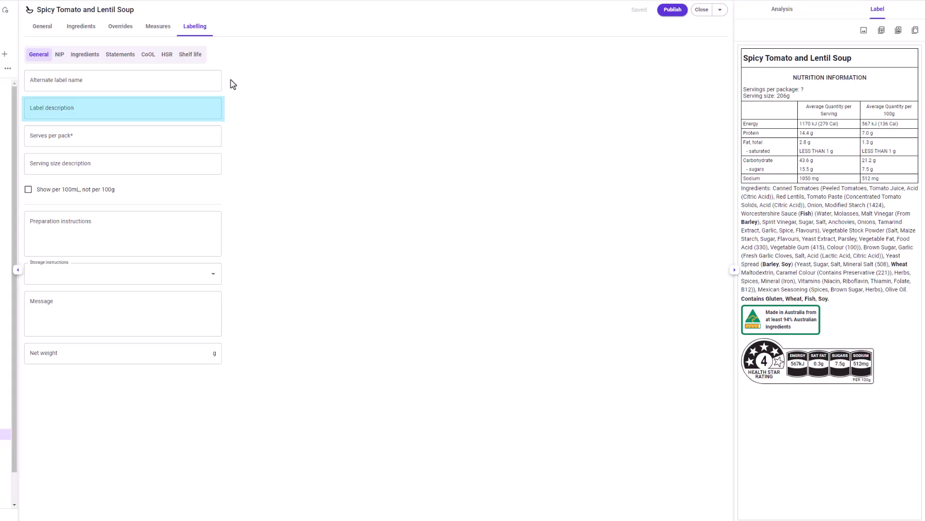
Enter "Example Label Description" as the label description
click(162, 111)
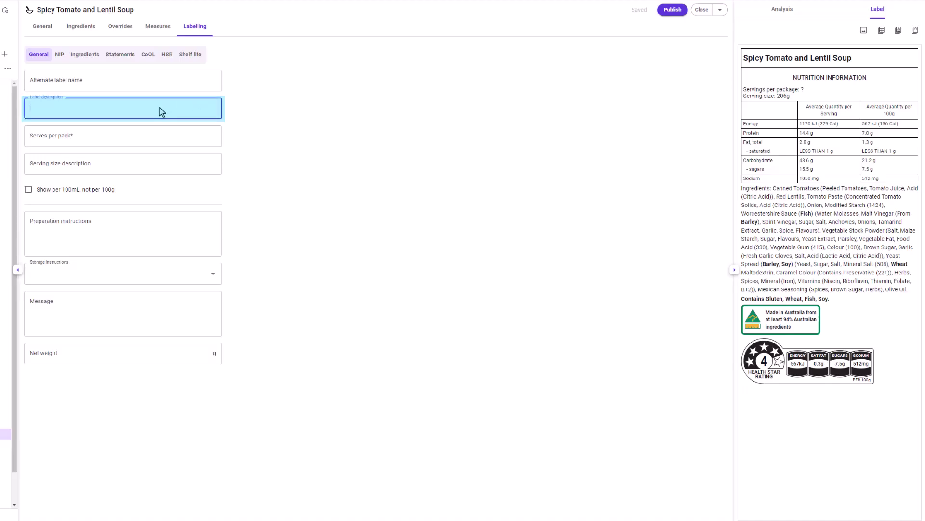
text(Example Label Description)
click(224, 111)
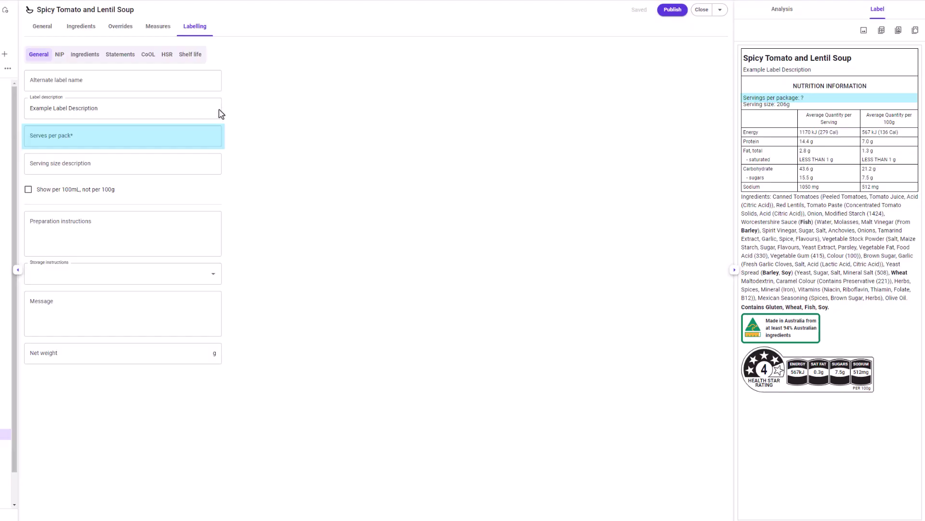
Set the serves per pack to 2 and the serving size description to "1 small bowl"
click(91, 138)
text(2)
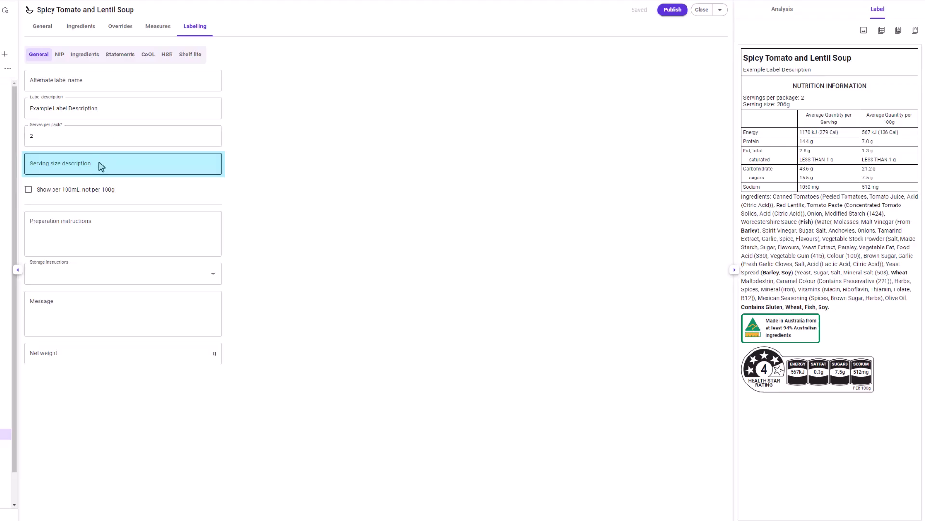
click(69, 168)
text(1 small bowl)
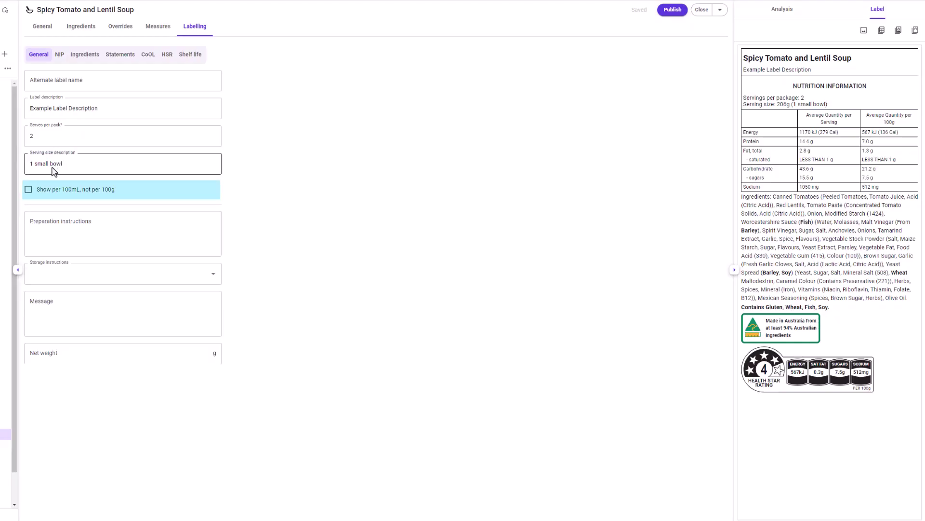
Try showing the label values per 100mL instead of per 100g, and switch the option back off
click(28, 190)
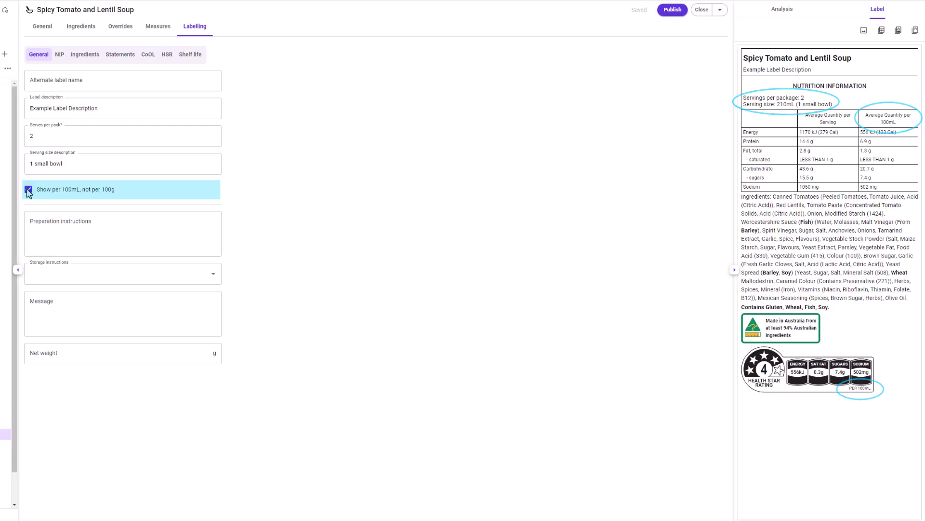
click(27, 190)
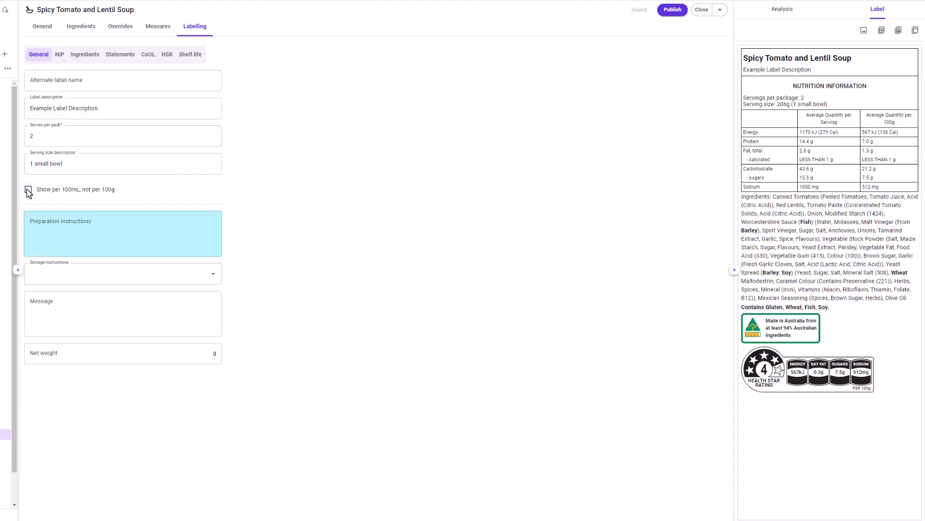
Enter "Preparation Instructions Example" as the preparation instructions
click(49, 222)
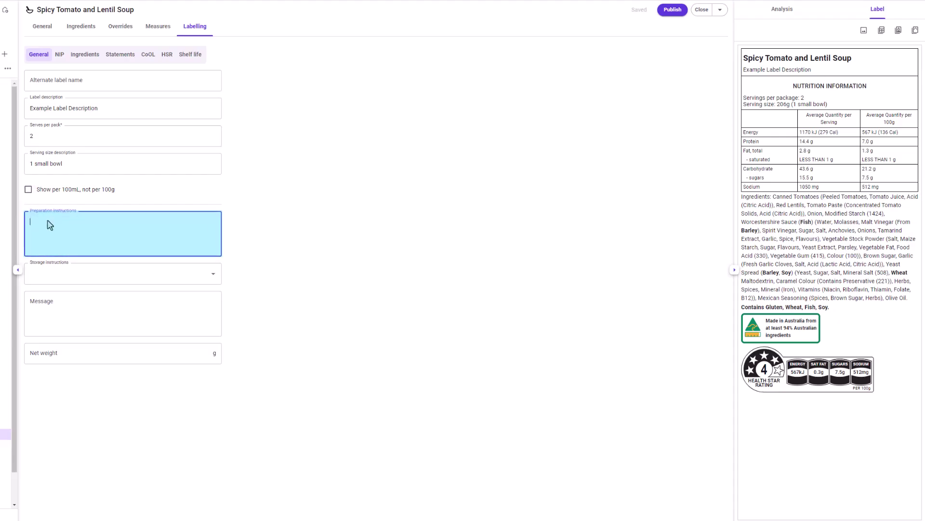
text(Prepar)
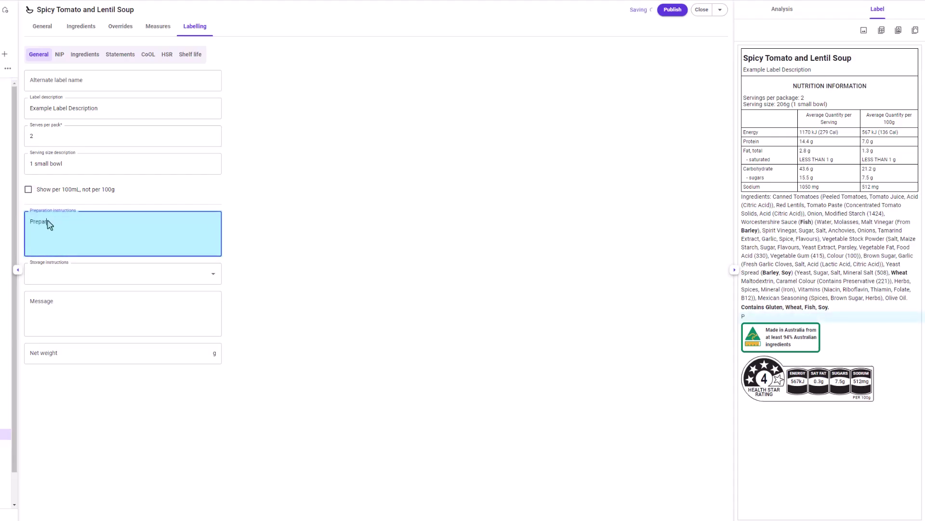
text(ation Instructions Example)
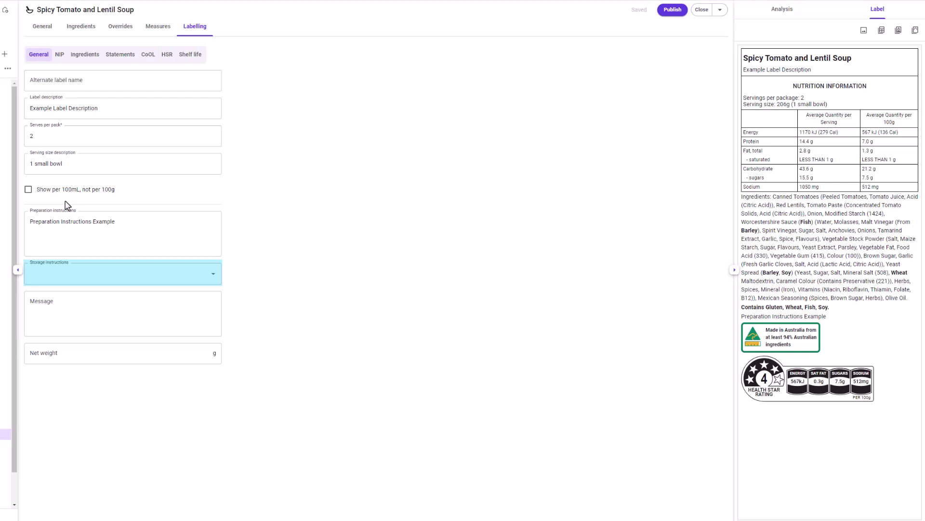
Create a new storage instructions entry "Example Storage Instructions" and apply it to the label
click(68, 274)
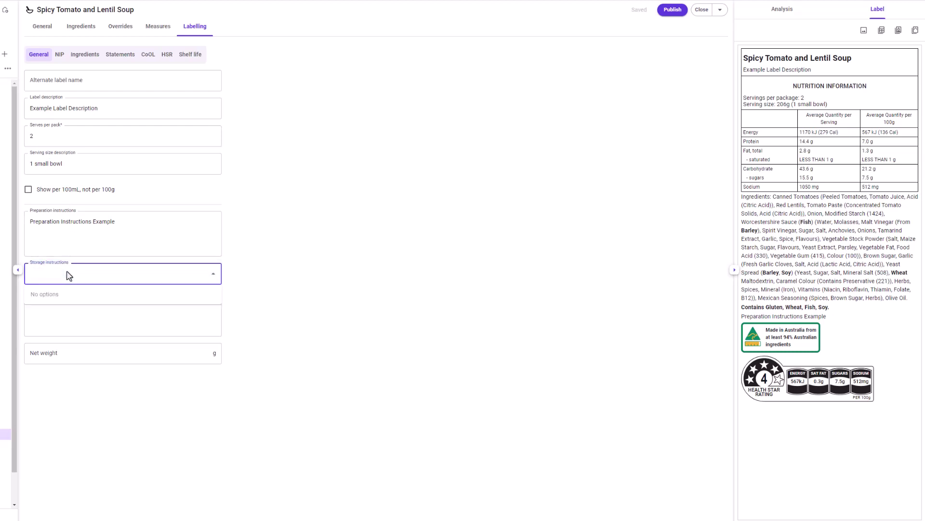
text(Example Storag)
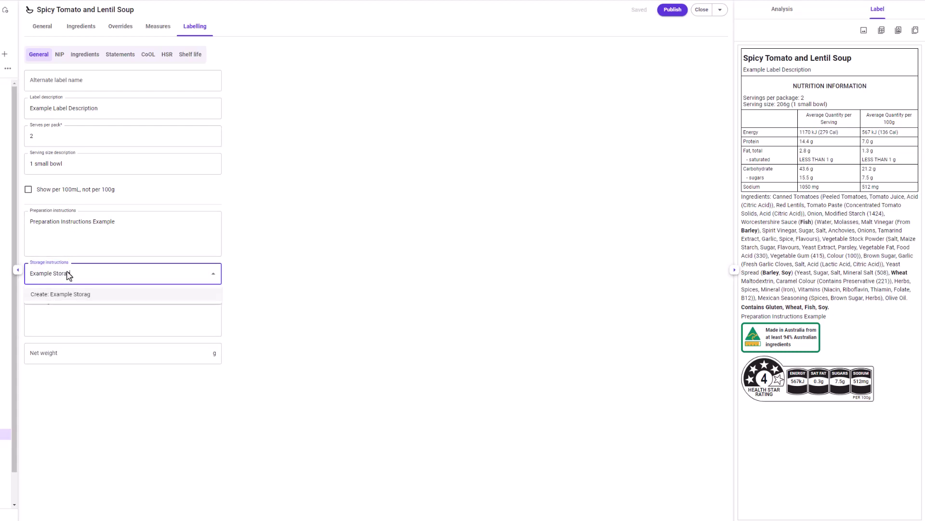
text(e Instructions)
click(76, 297)
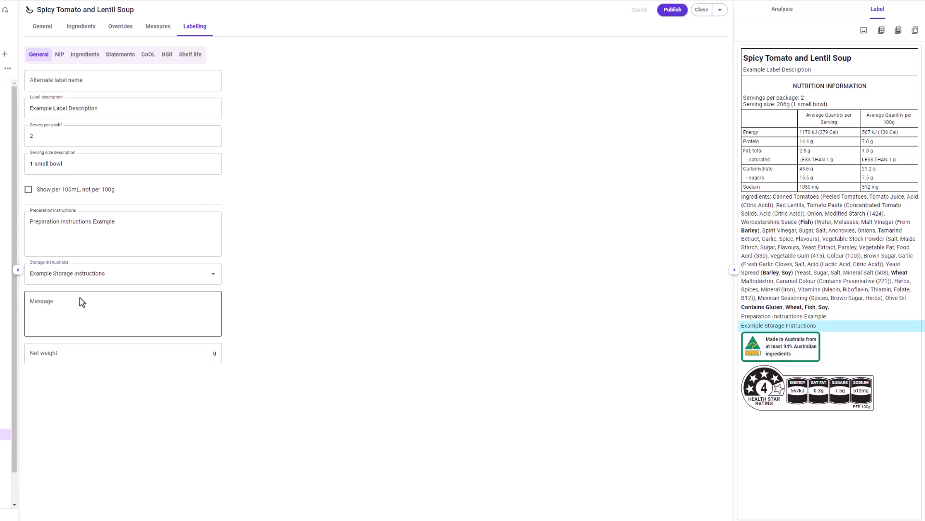
click(114, 279)
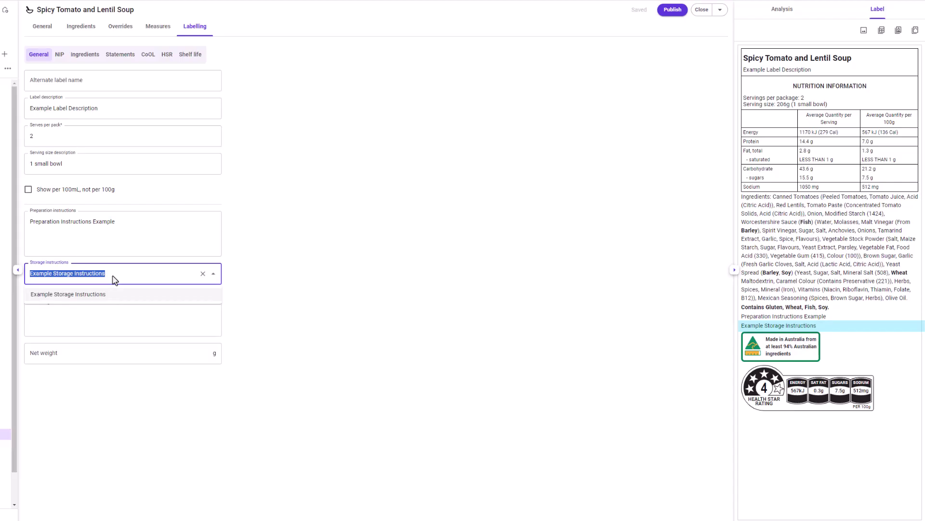
click(233, 279)
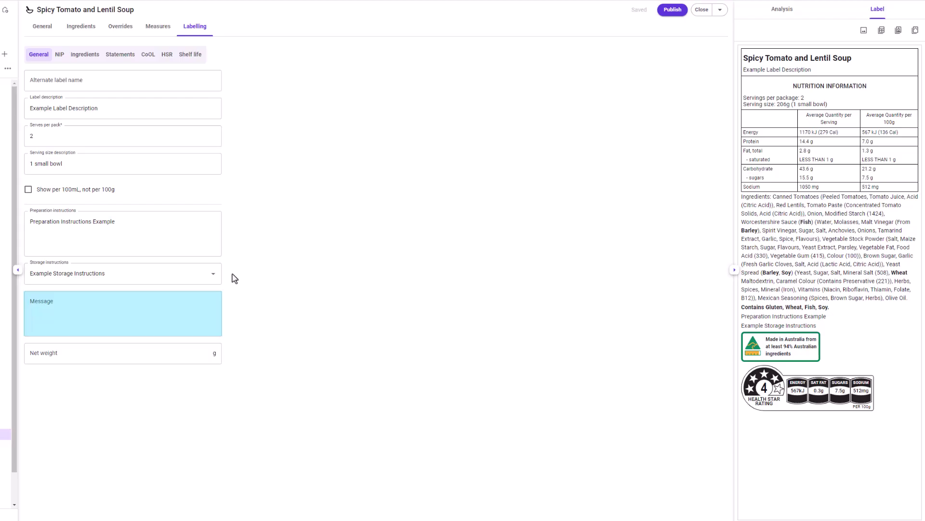
Add the label message "Example Message" and set the net weight to 412 g
click(149, 307)
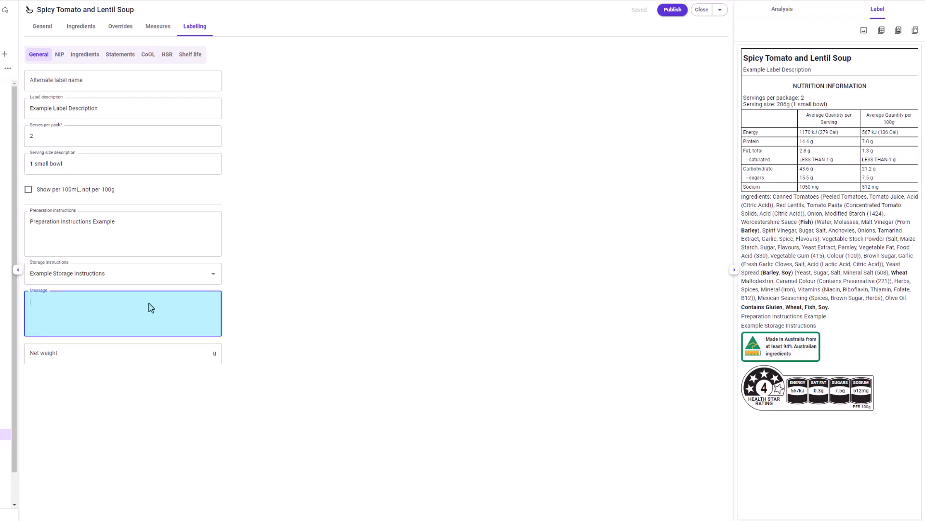
text(Example Message)
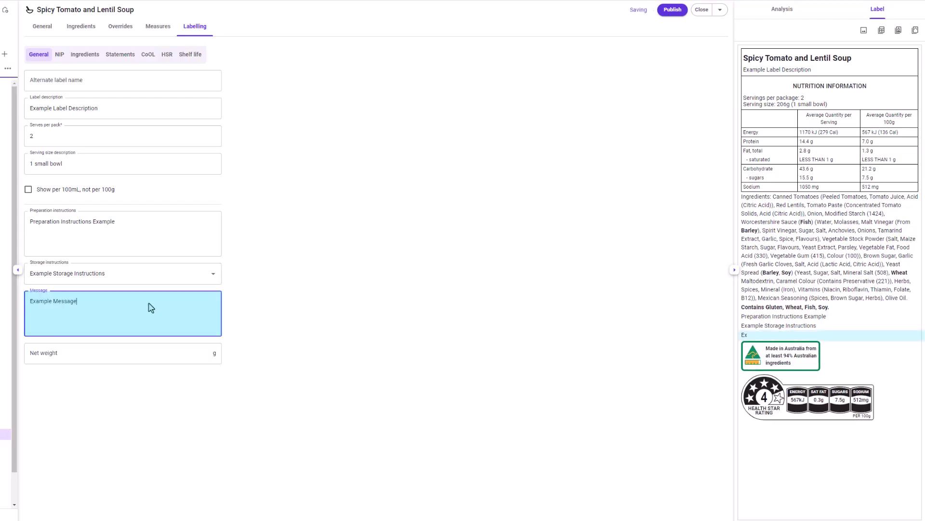
click(156, 395)
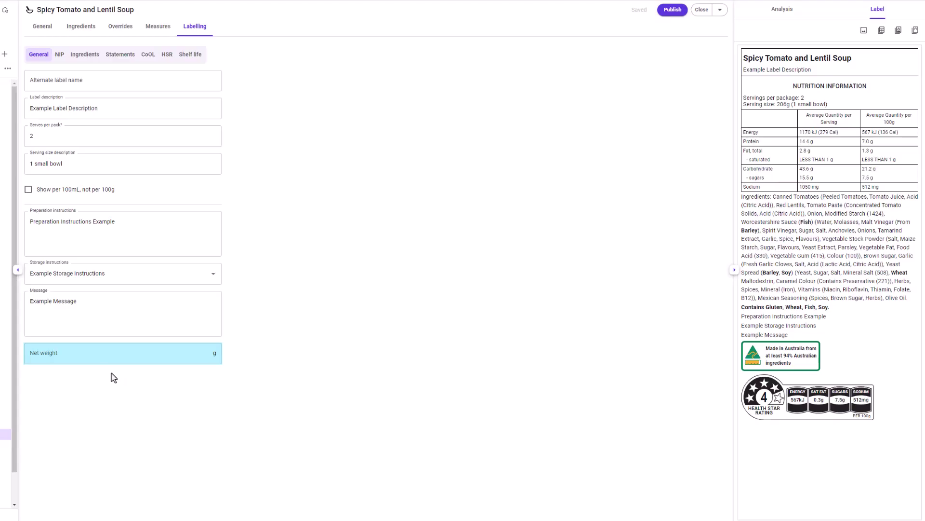
click(85, 359)
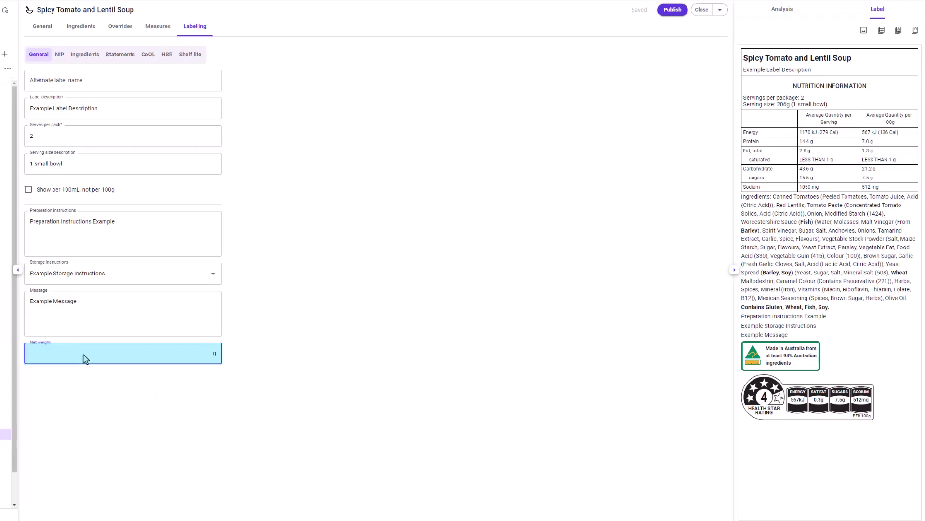
text(412)
click(88, 371)
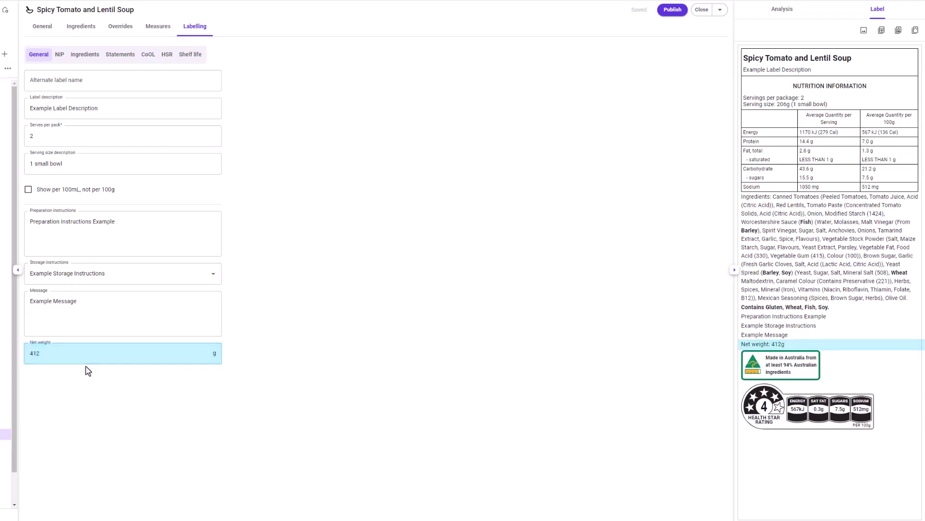
Add starch, dietary fibre, iron, zinc and copper to the nutrients listed in the nutrition information panel
click(60, 55)
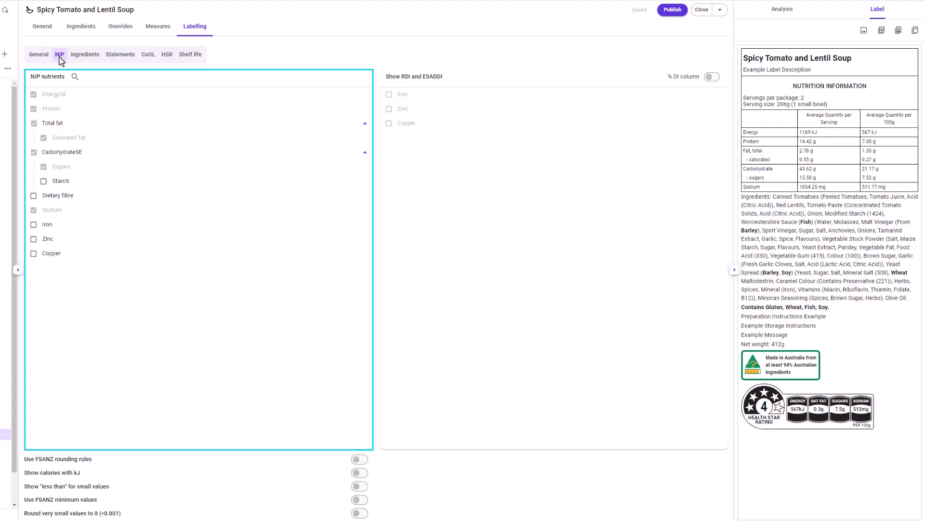
click(44, 181)
click(34, 195)
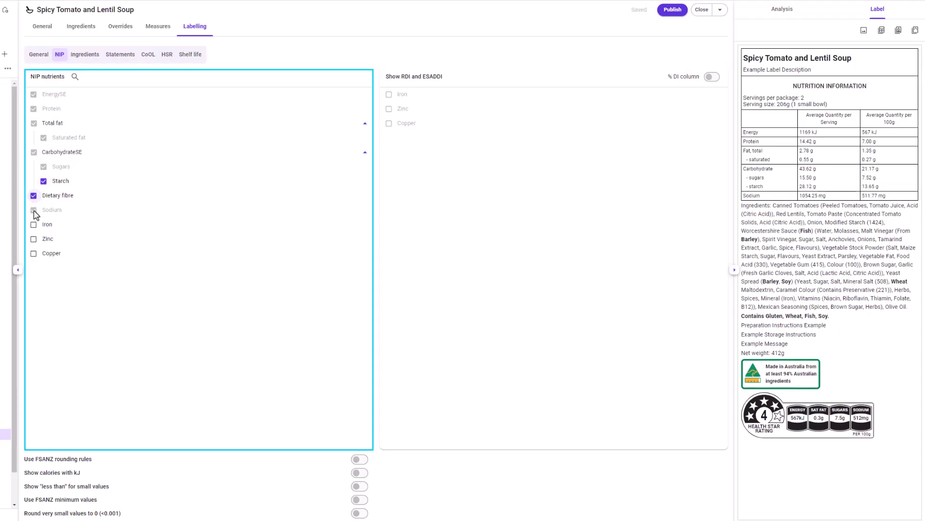
click(33, 224)
click(33, 239)
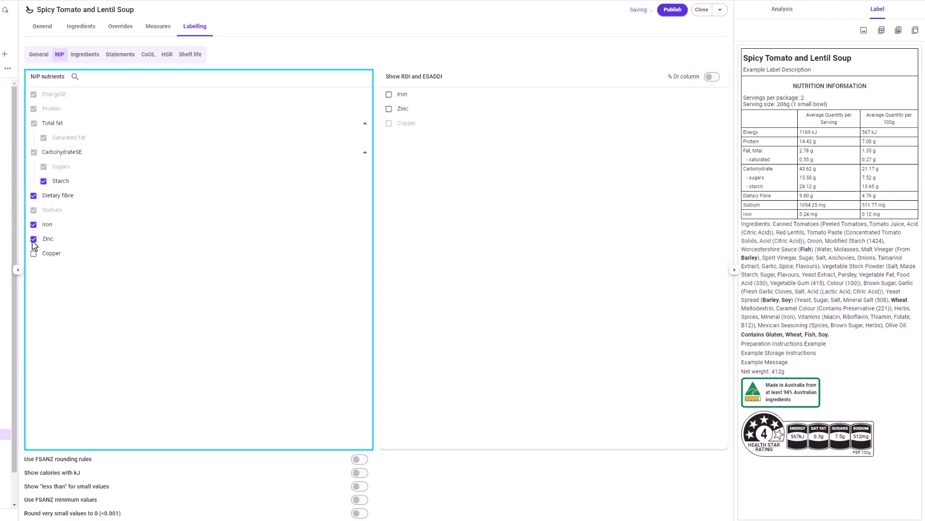
click(33, 253)
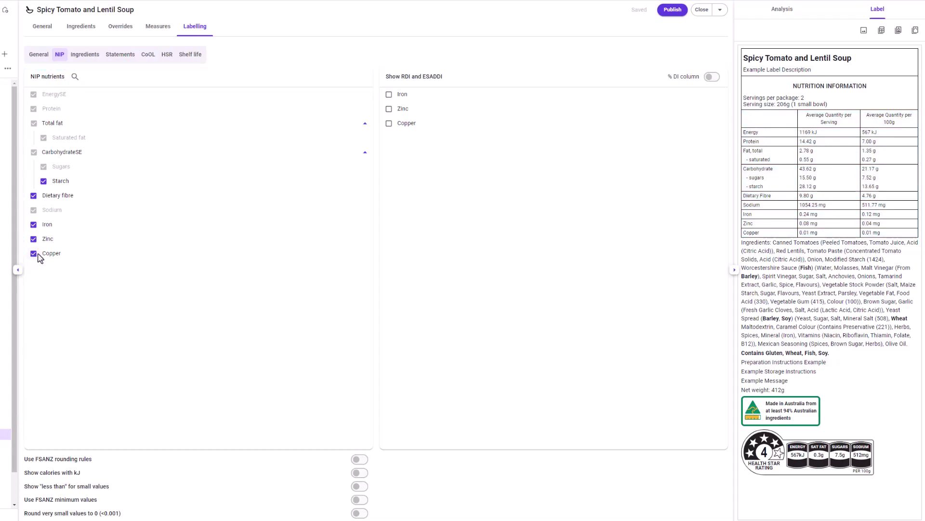
Turn on the % DI column and show RDI and ESADDI values for iron, zinc and copper
click(713, 77)
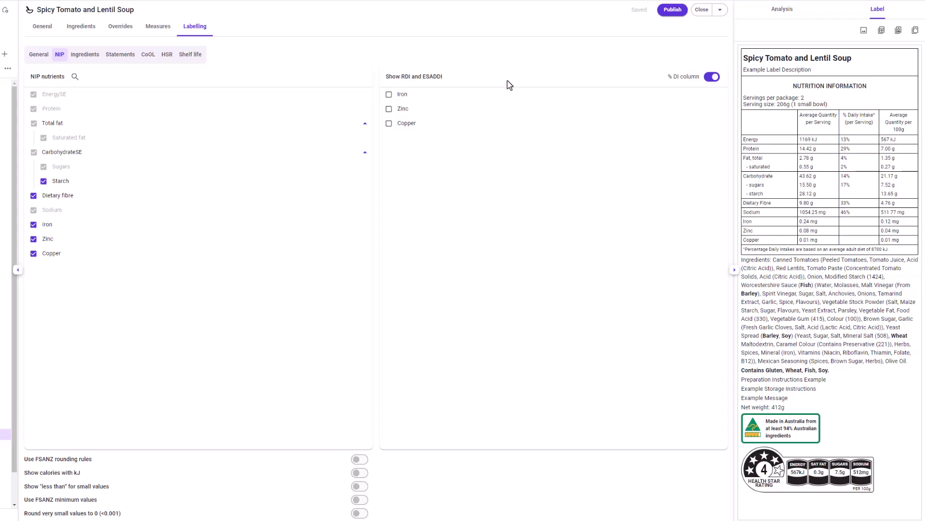
click(389, 95)
click(389, 110)
click(389, 125)
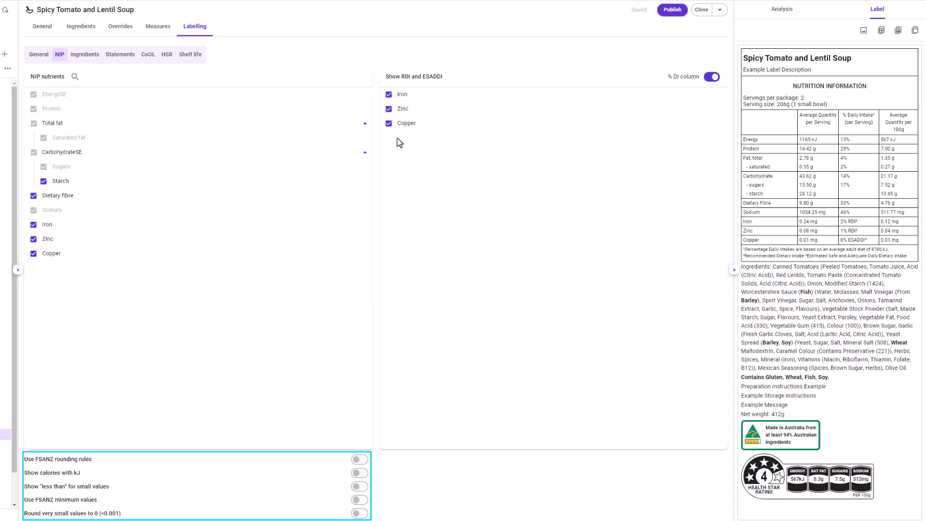
Enable FSANZ rounding rules, calories with kJ, "less than" for small values, FSANZ minimum values and rounding very small values to 0
click(360, 460)
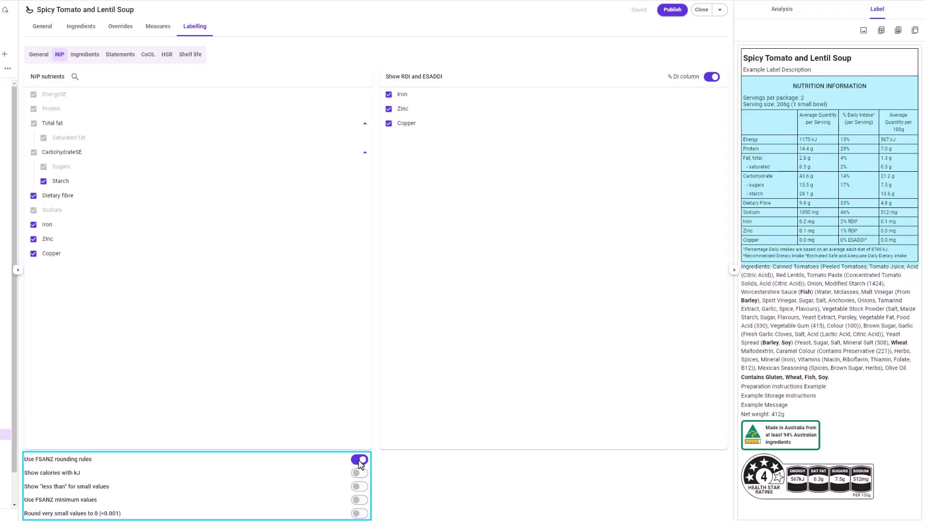
click(359, 474)
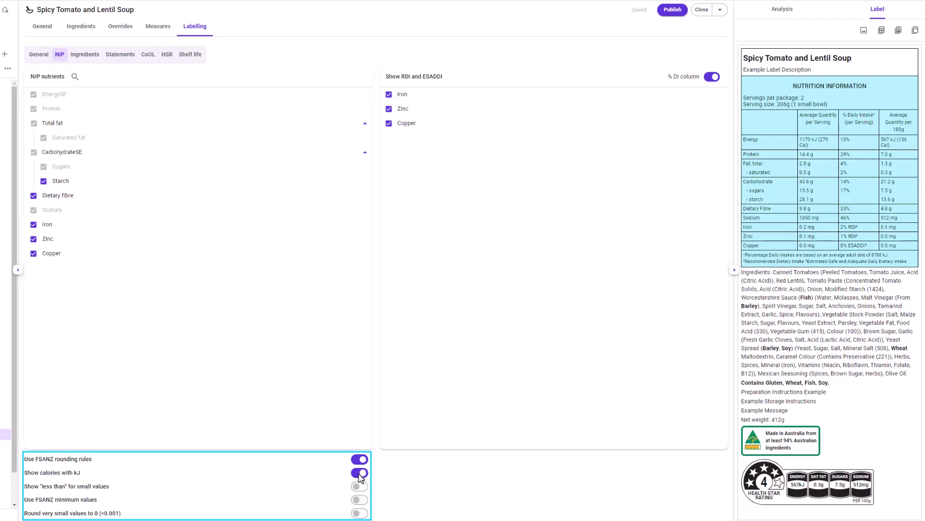
click(360, 486)
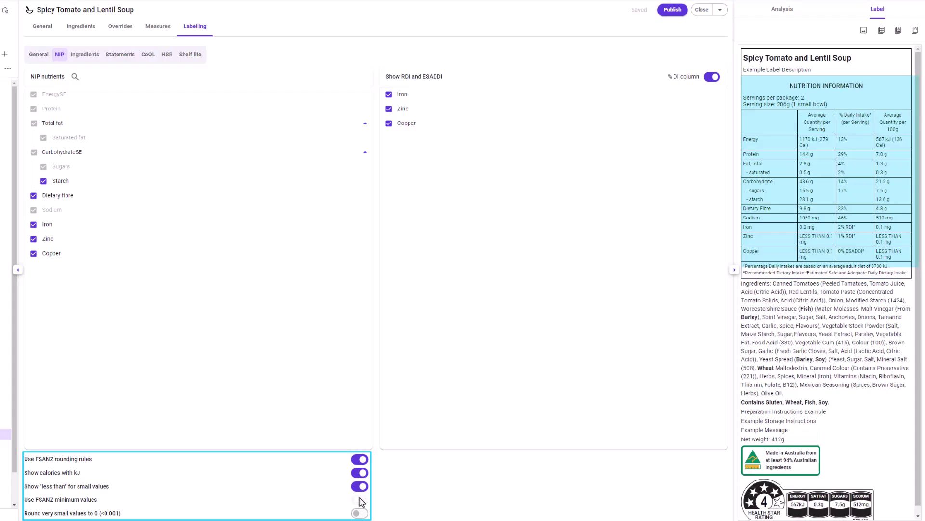
click(361, 499)
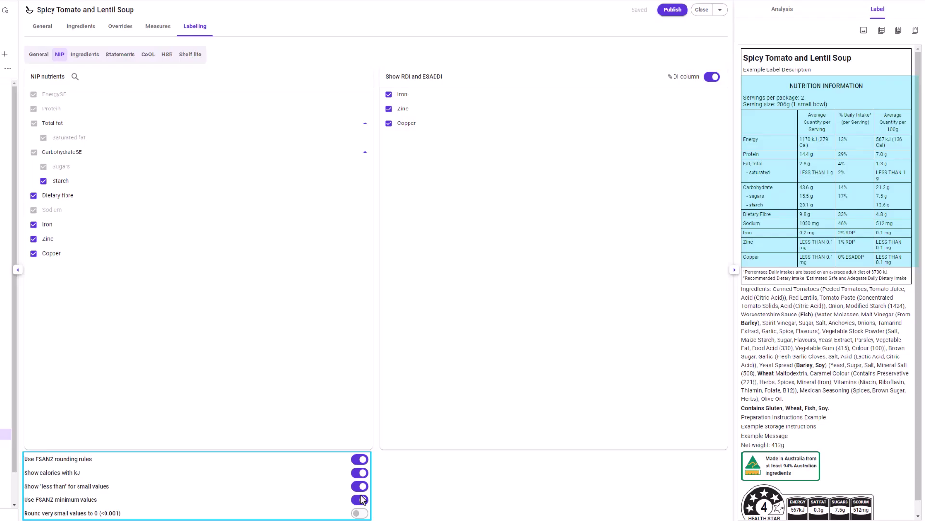
click(361, 513)
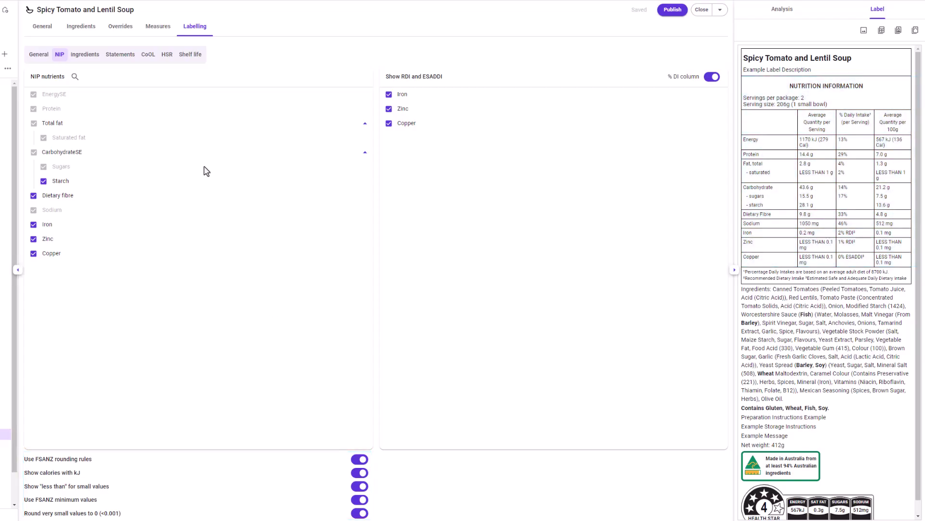
Declare canned tomatoes, tomato paste and red lentils as characterising ingredients on the label
click(84, 55)
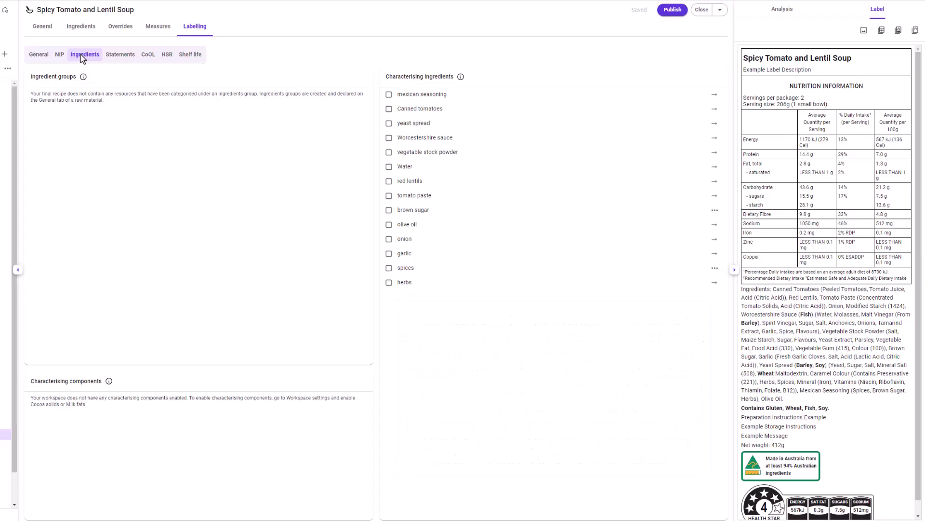
click(389, 109)
click(389, 195)
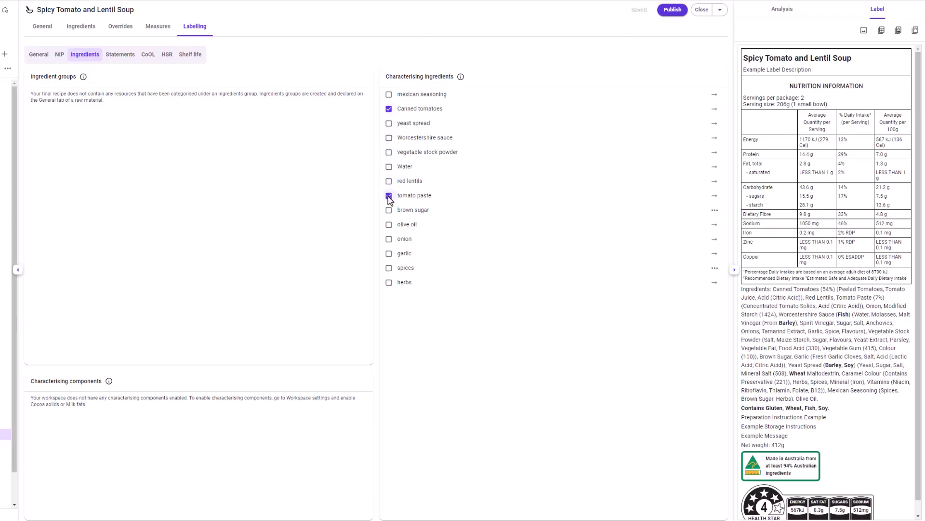
click(389, 182)
mouse_move(83, 77)
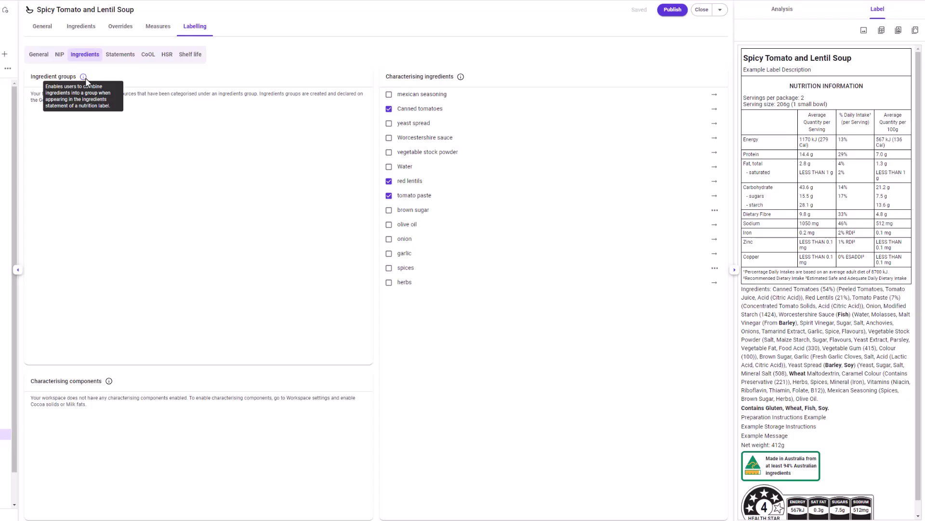
mouse_move(462, 78)
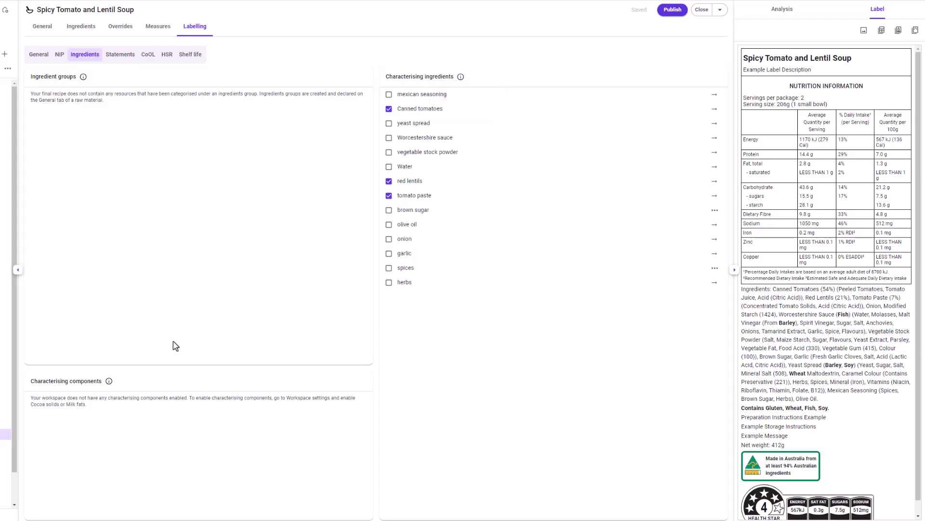
mouse_move(109, 382)
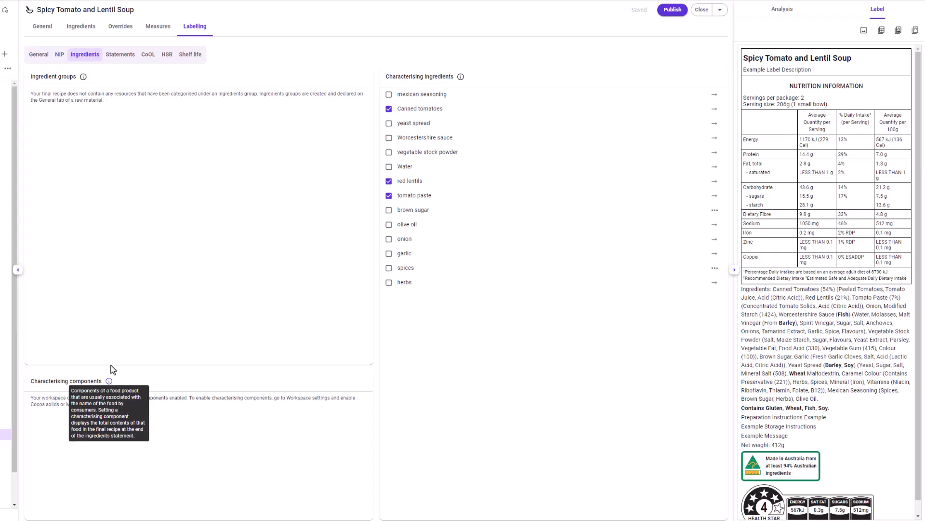
Toggle the may contain statement off and back on for the label, and select the "May be present" wording
click(120, 58)
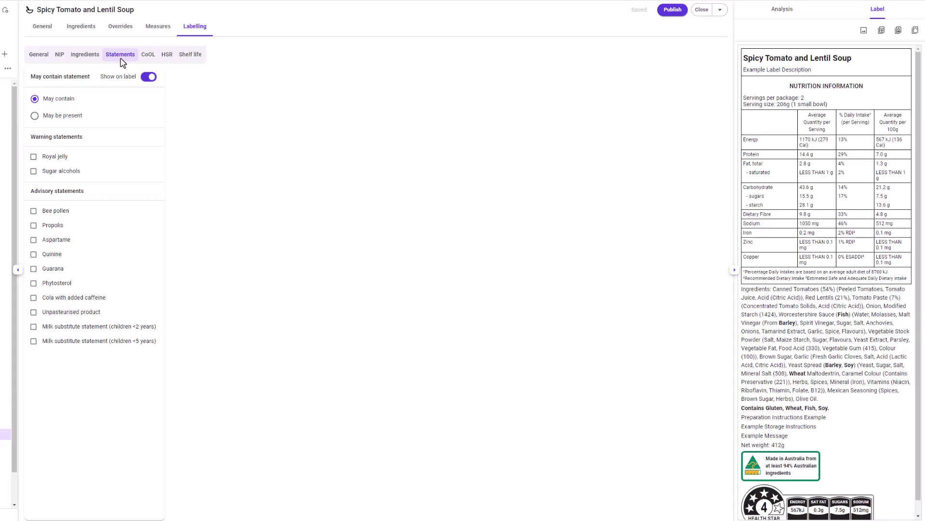
click(149, 78)
click(149, 77)
click(36, 116)
Override the royal jelly warning statement value with Yes and view the recipe's active alert
click(123, 29)
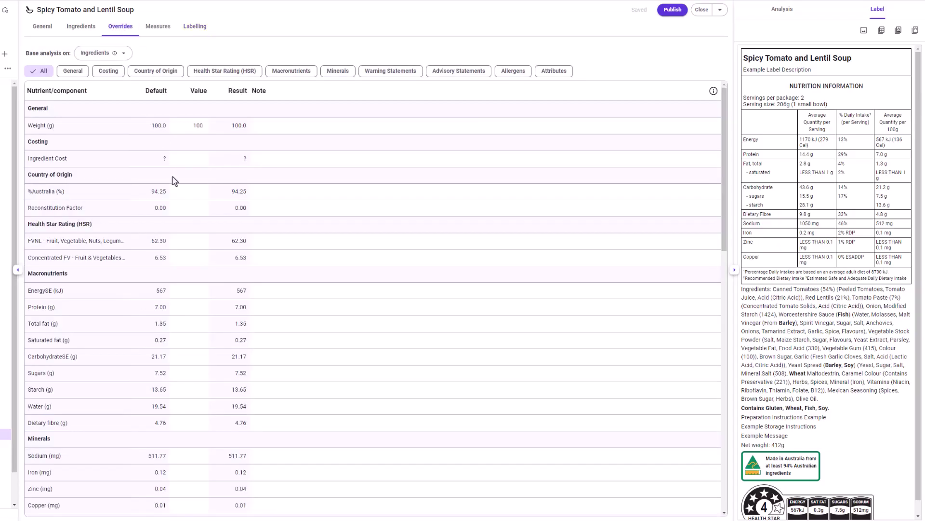
scroll(198, 335, down, 6)
click(196, 290)
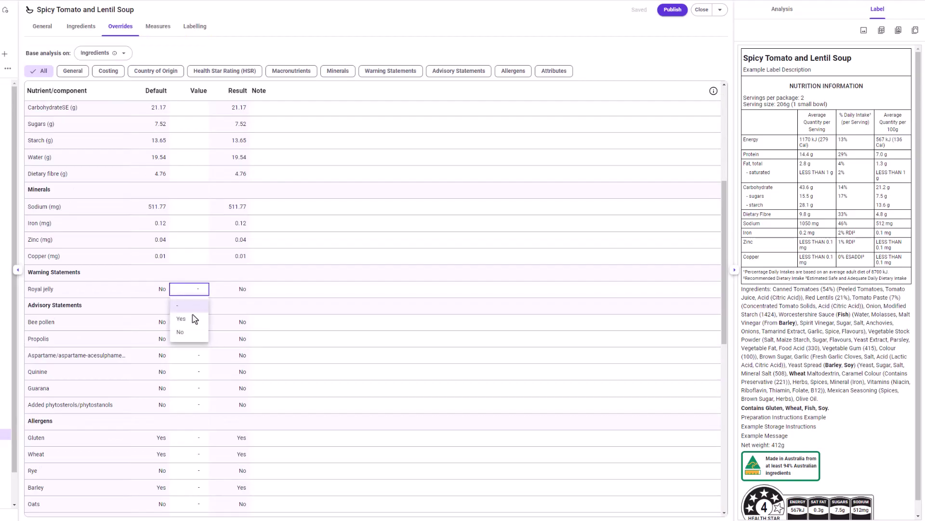
click(192, 321)
click(231, 53)
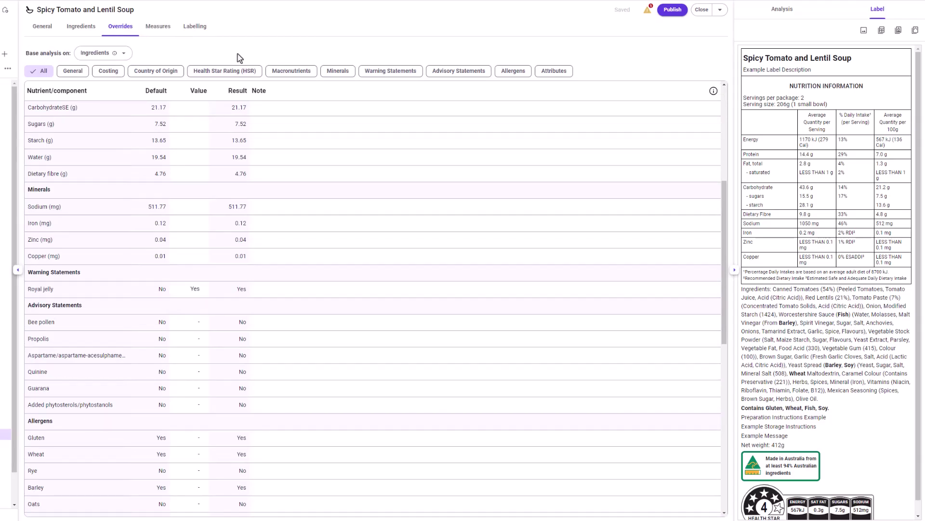
click(645, 12)
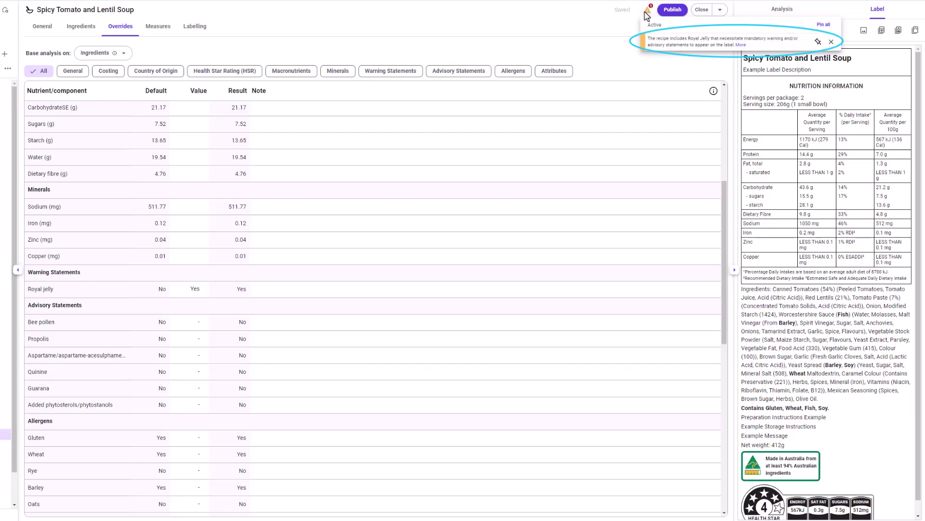
Set the royal jelly override to No and return to the recipe's labelling settings
click(194, 288)
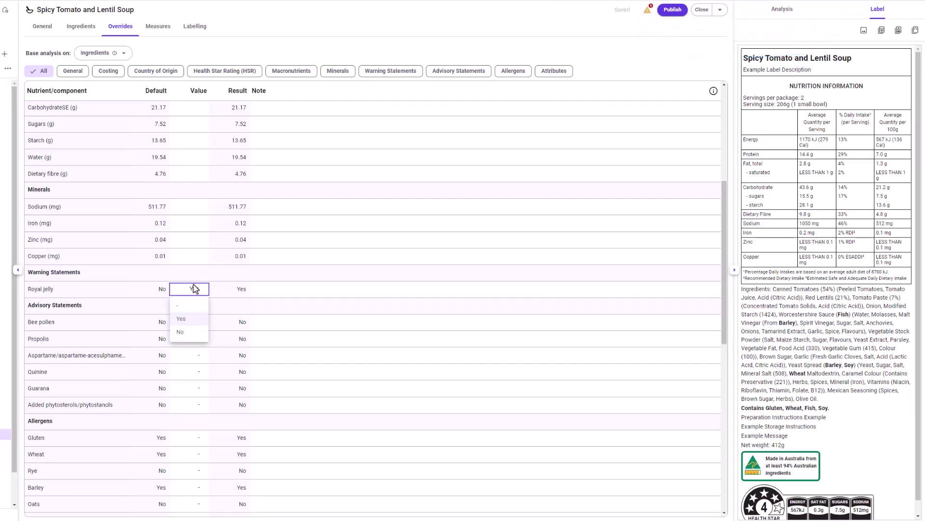
click(186, 332)
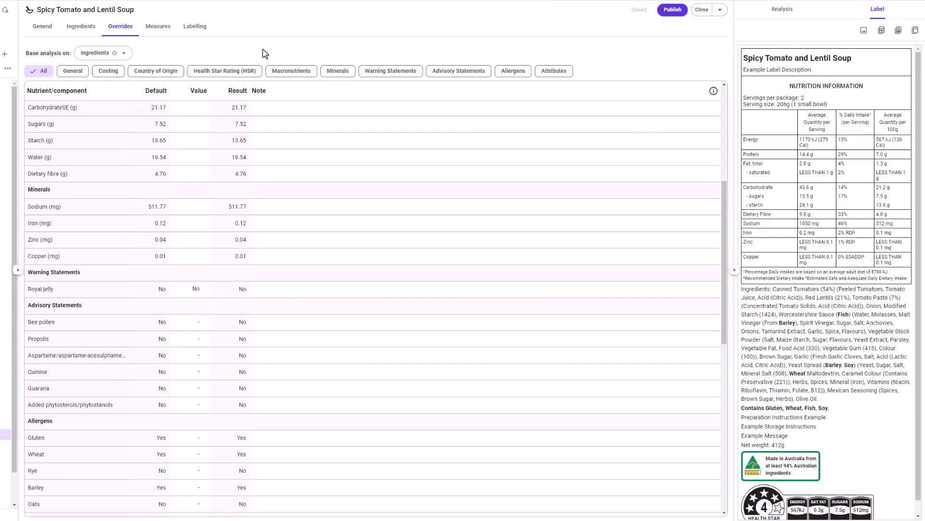
click(196, 28)
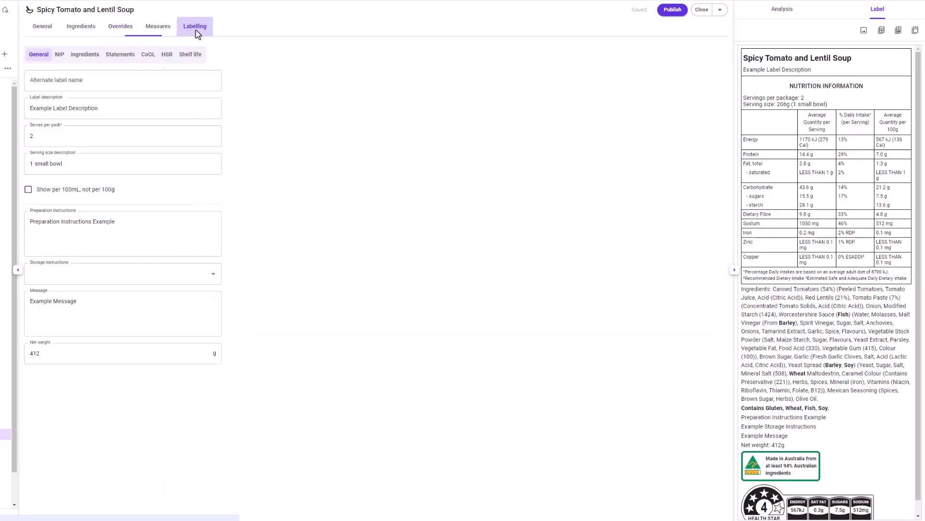
Toggle the country of origin statement off and back on for the label, and choose Australia as its country
click(148, 55)
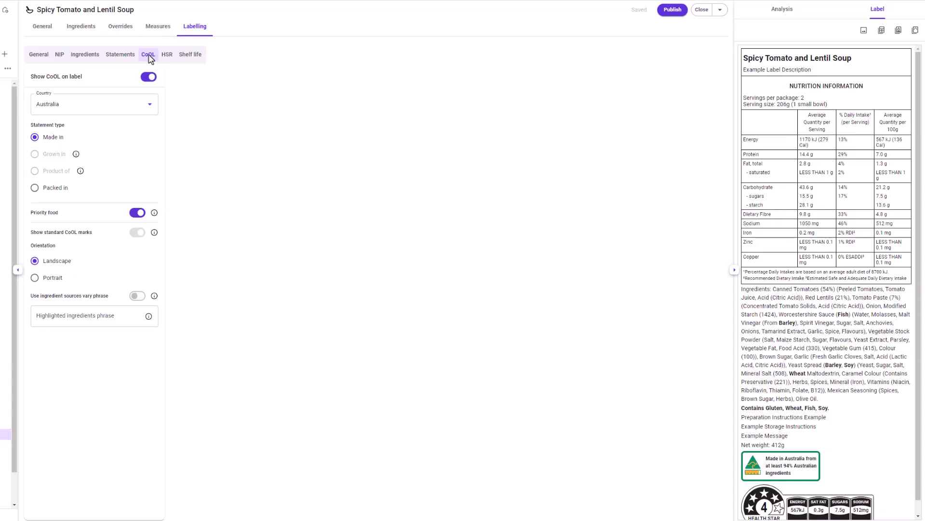
click(148, 77)
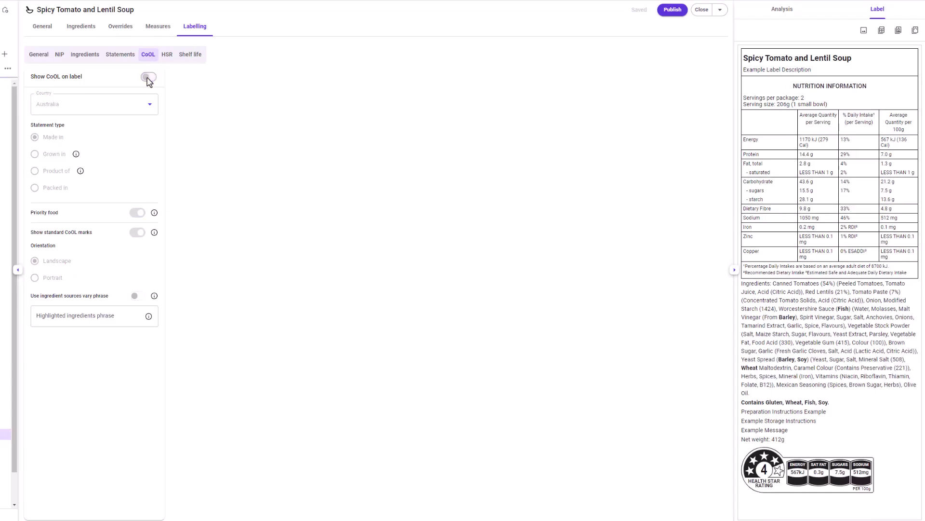
click(148, 78)
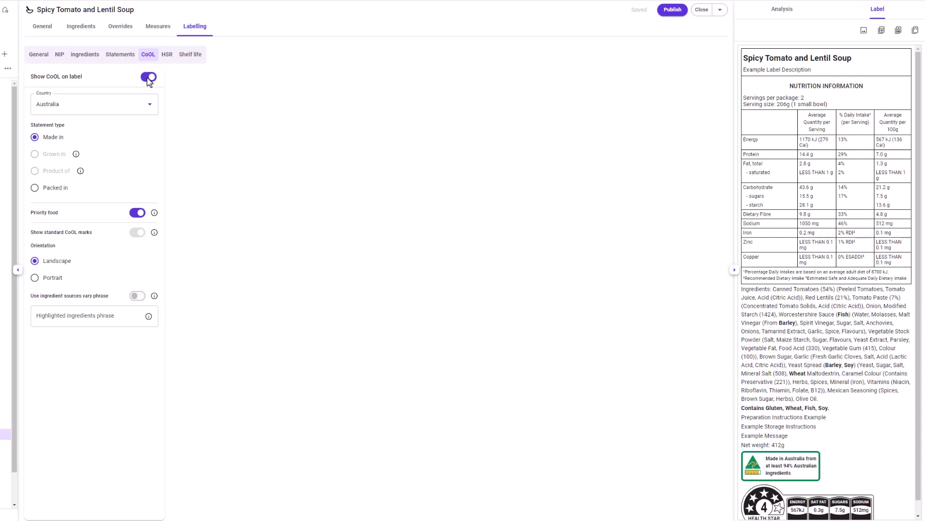
click(149, 105)
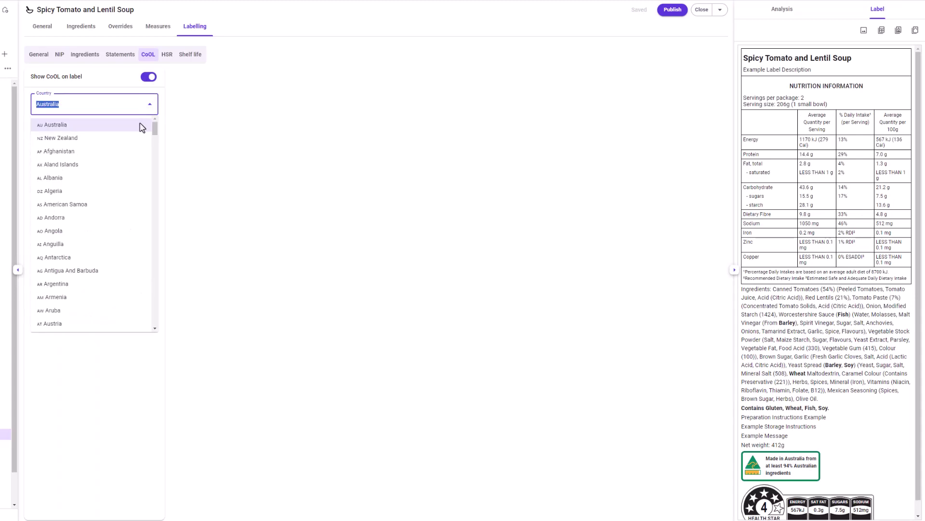
click(142, 126)
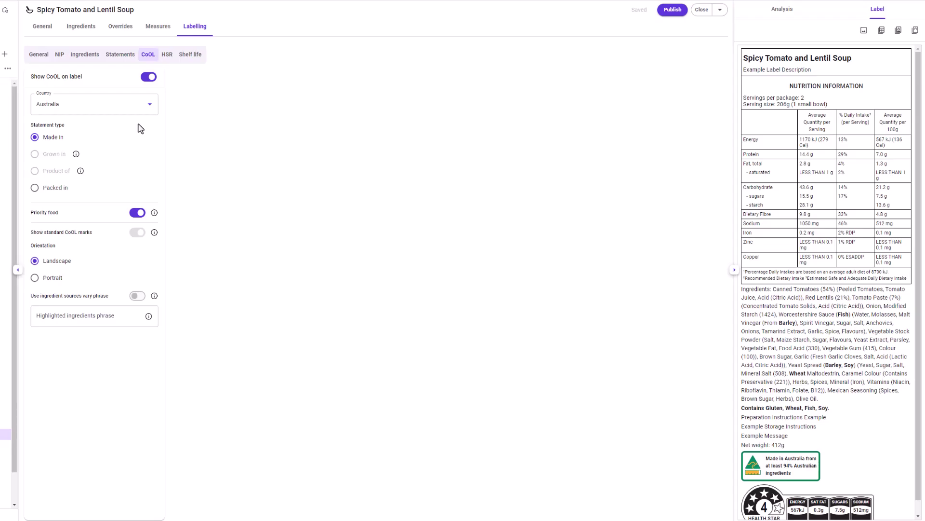
Toggle the priority food setting off and back on, and set the CoOL mark's orientation to Portrait
mouse_move(76, 155)
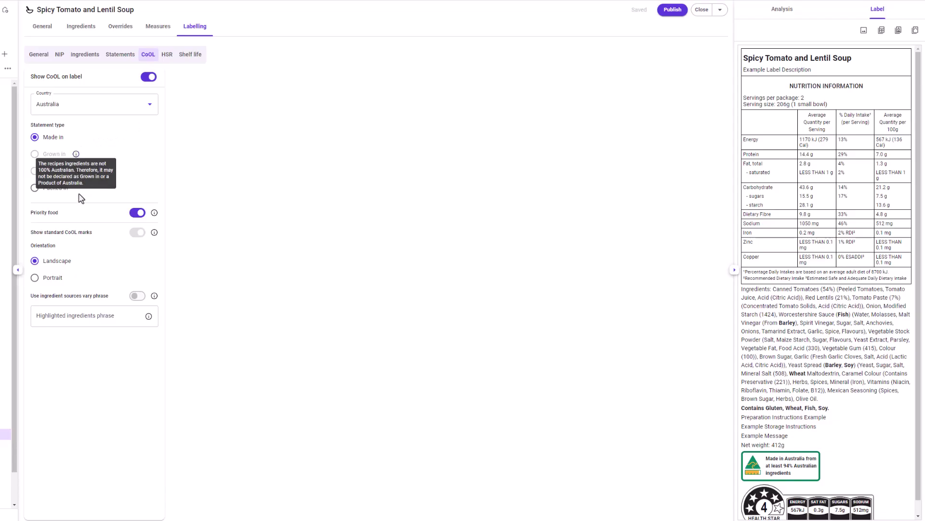
mouse_move(81, 173)
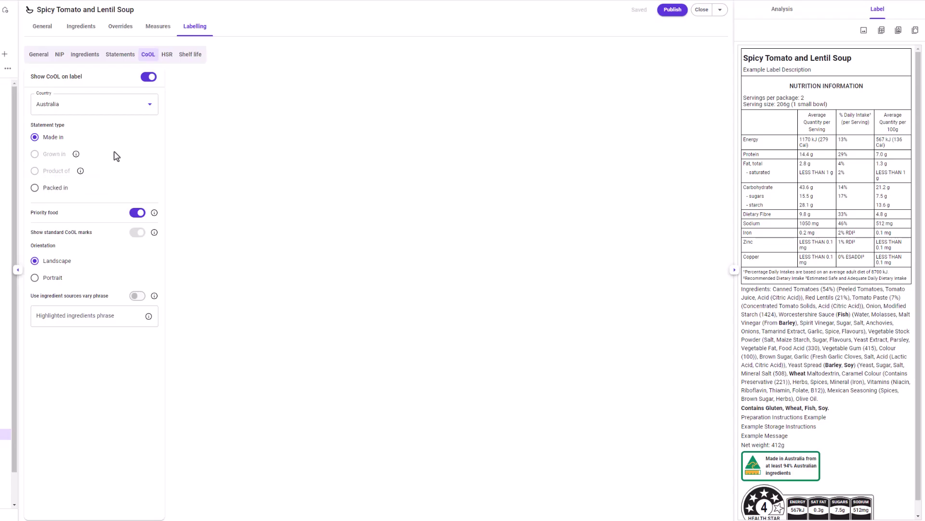
click(137, 213)
click(137, 213)
click(35, 278)
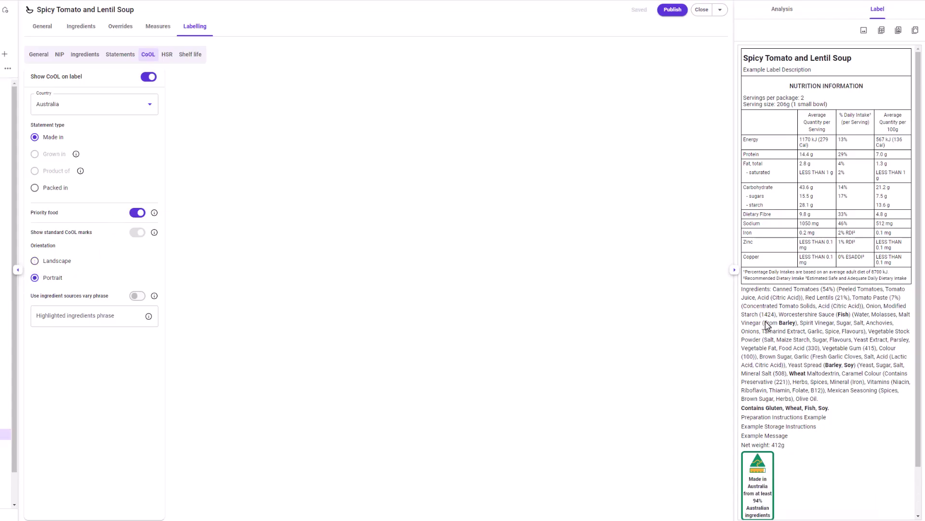
scroll(818, 323, down, 2)
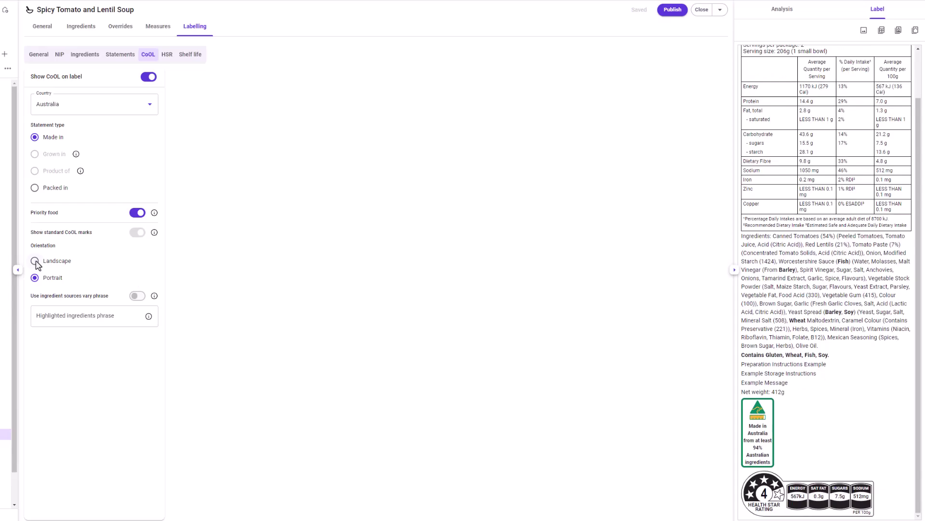
Enable the ingredient sources vary phrase for the CoOL mark and enter "Example Information" as its text
click(137, 296)
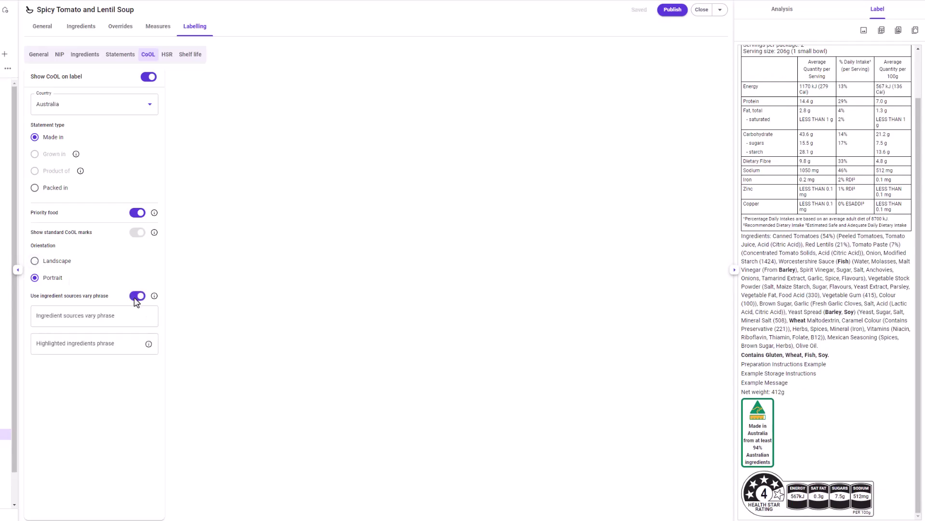
click(114, 318)
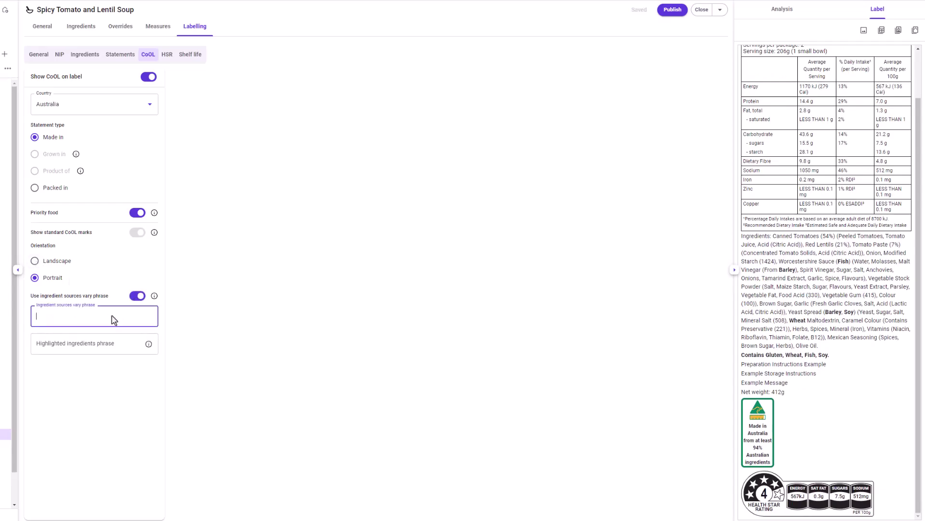
text(Example Information)
click(164, 318)
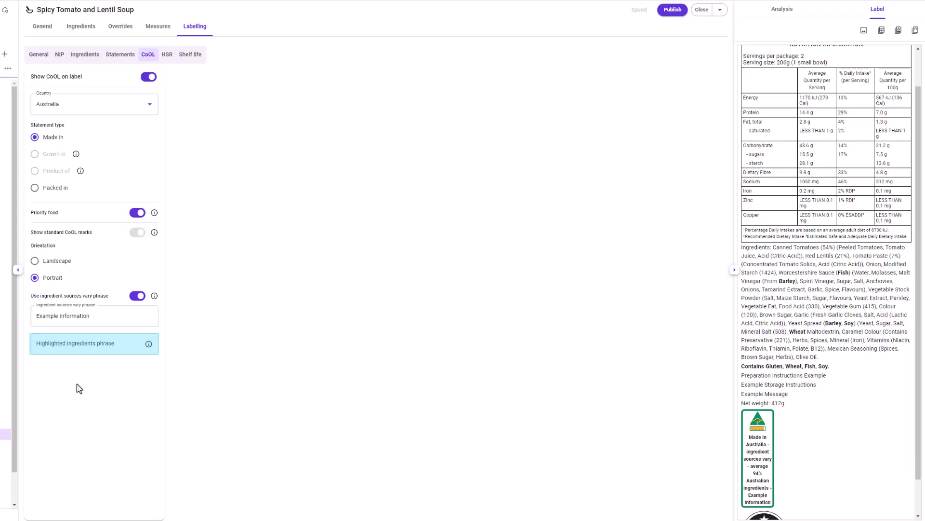
Hide the Health Star Rating from the label, show it again and view it in the label preview
click(167, 54)
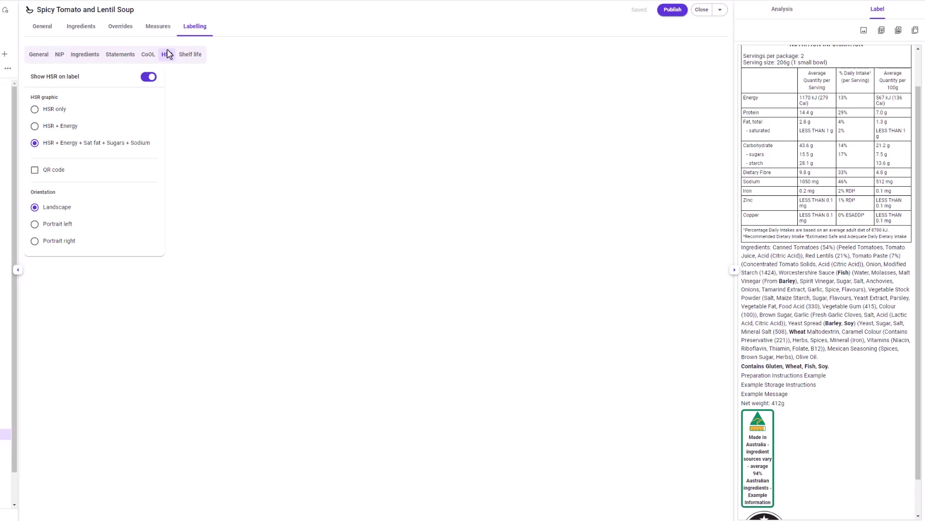
click(149, 77)
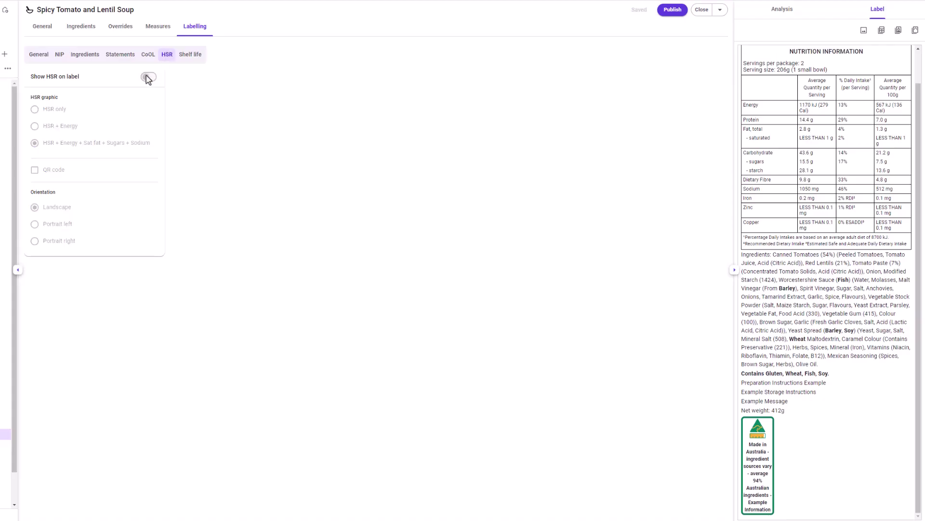
click(149, 77)
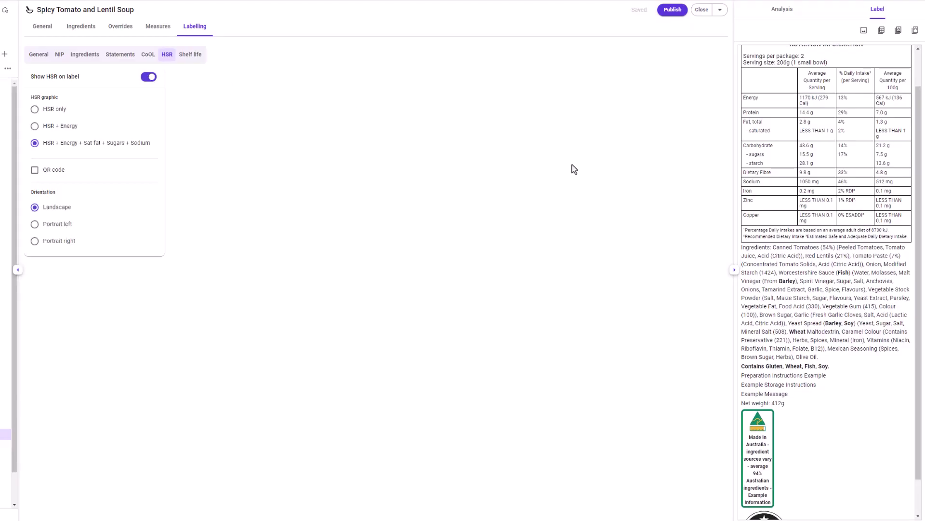
scroll(792, 228, down, 1)
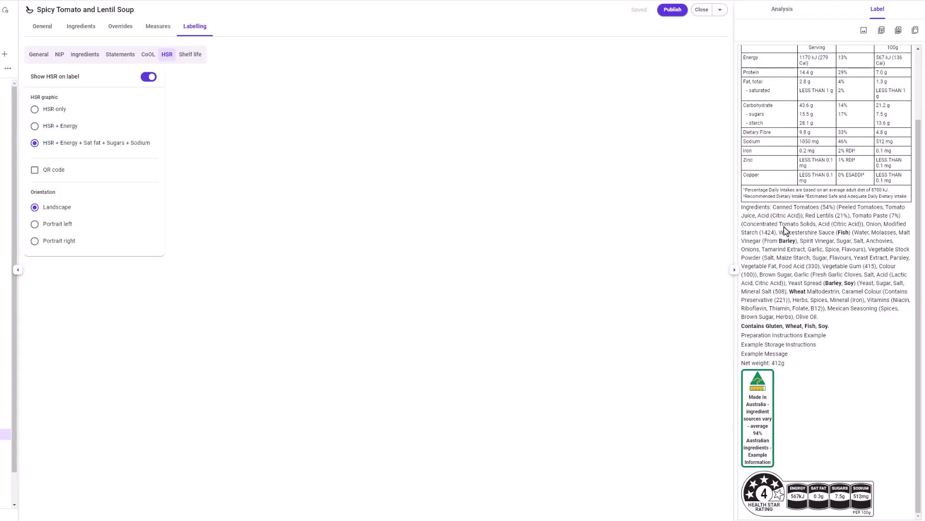
Try the HSR only and HSR + Energy graphics, and return to HSR + Energy + Sat fat + Sugars + Sodium
click(35, 109)
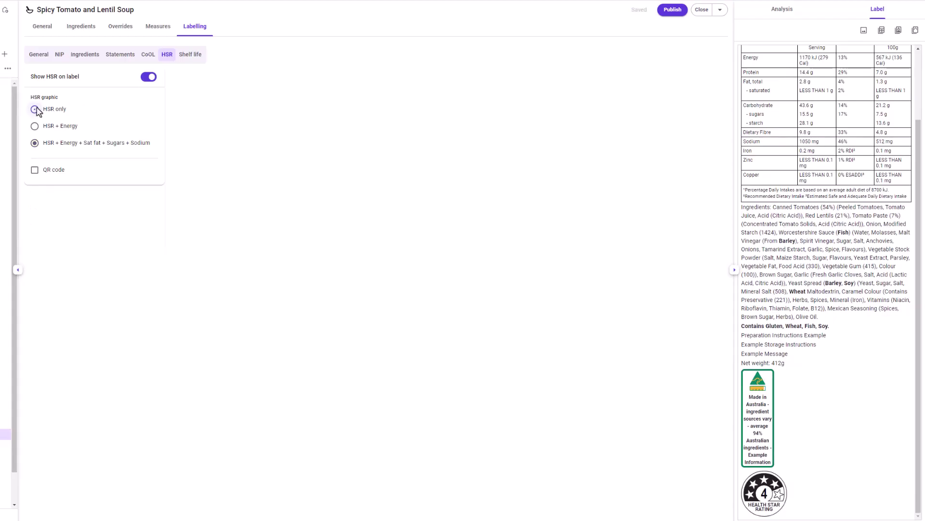
click(36, 128)
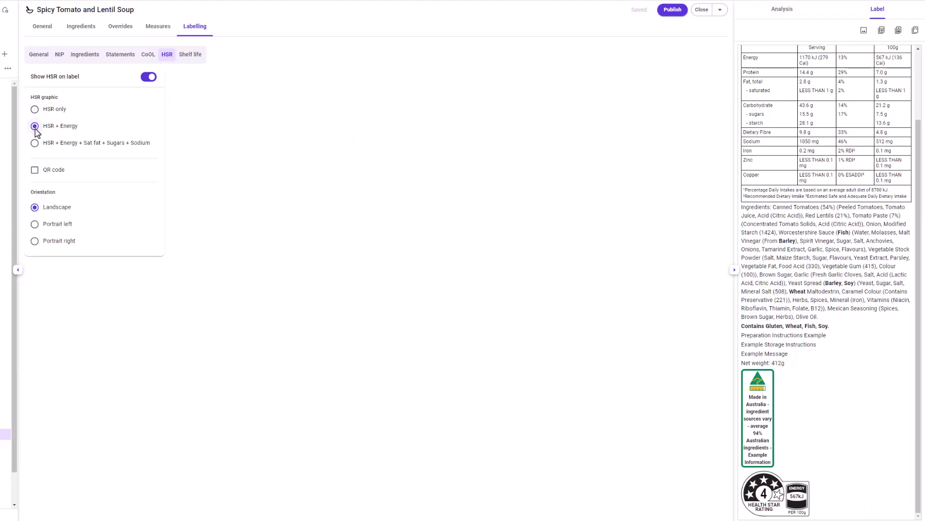
click(35, 143)
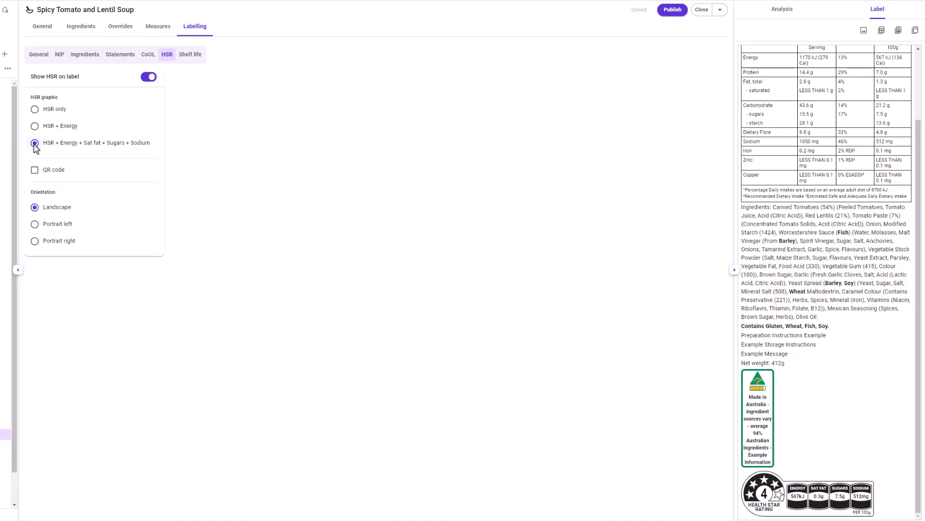
Try the Portrait left and Portrait right HSR orientations, return to Landscape and add the QR code
click(34, 224)
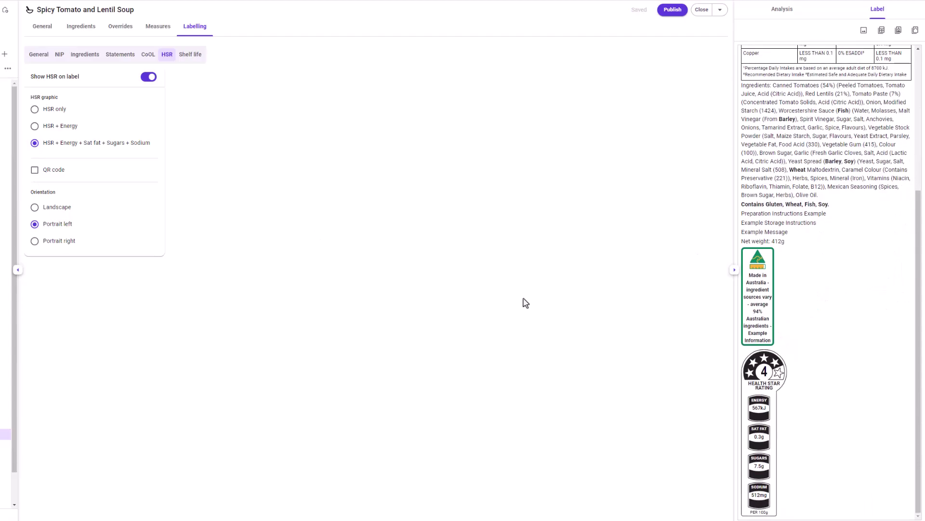
click(34, 240)
click(34, 207)
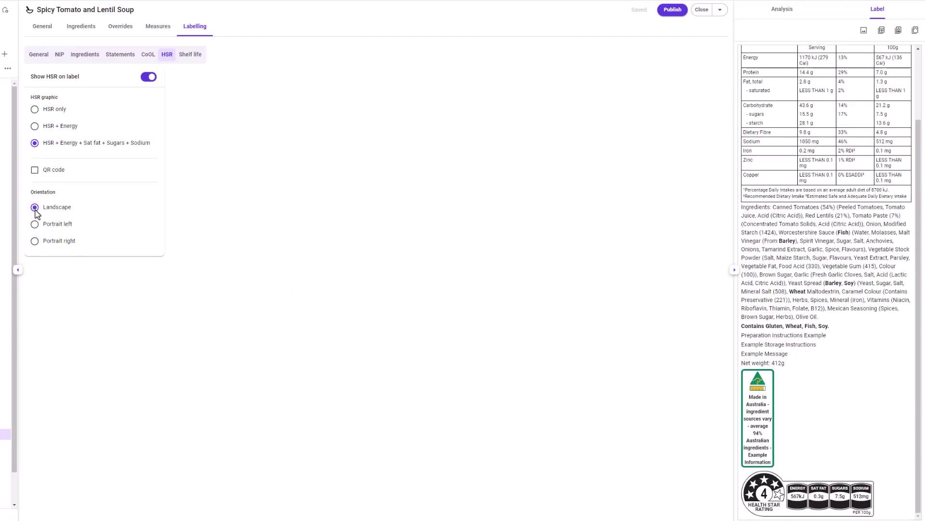
click(35, 170)
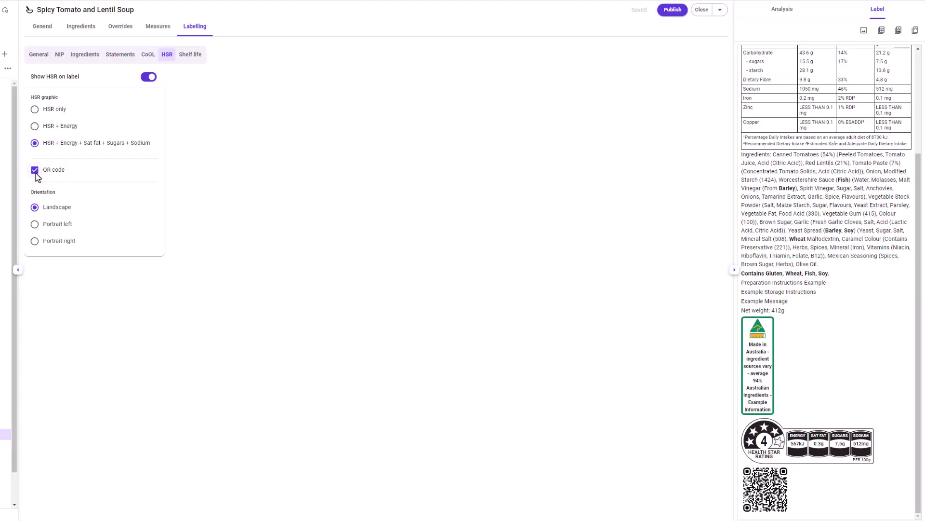
Show the shelf life on the label with Best before date marking and a shelf life of 100 days
click(191, 55)
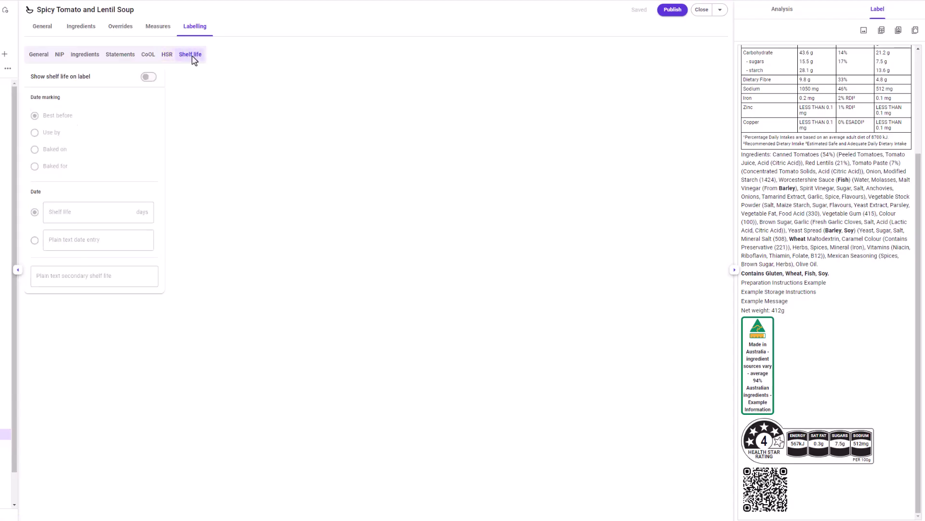
click(150, 77)
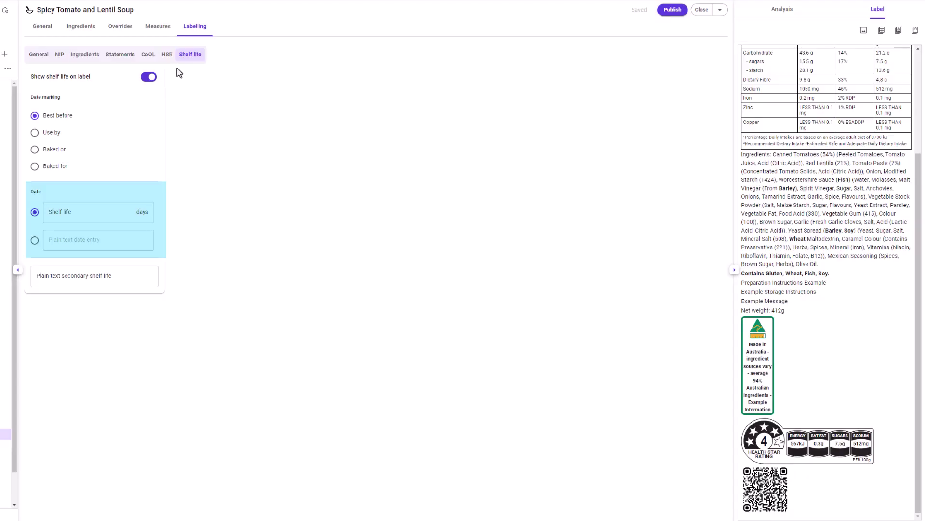
click(88, 216)
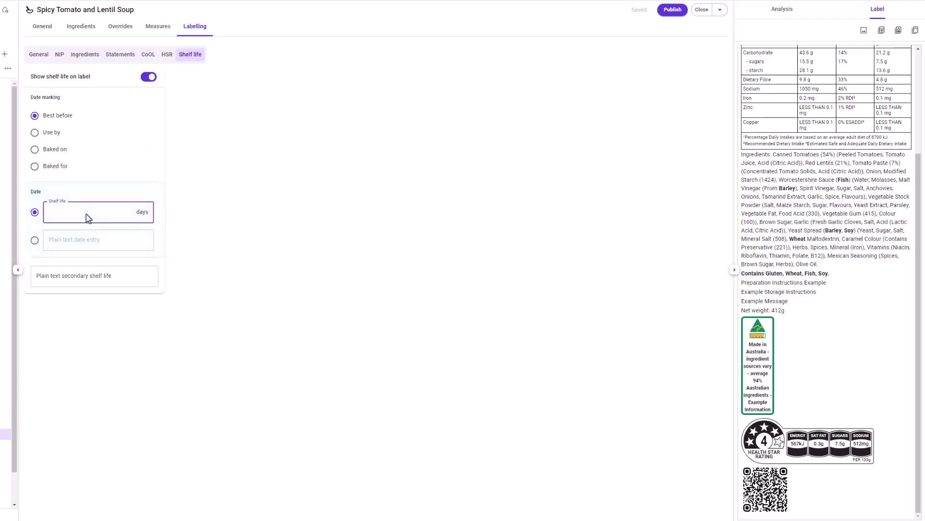
text(100)
click(167, 207)
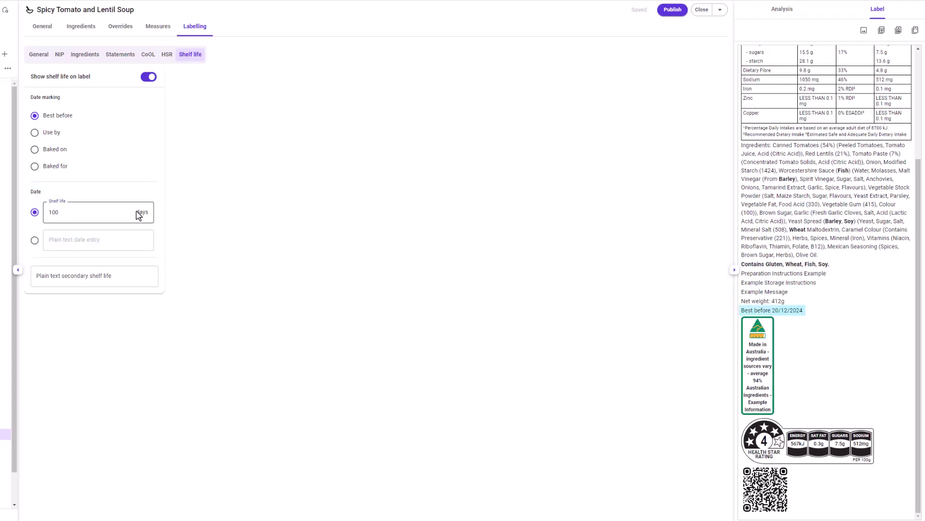
Switch the best before date to a plain text entry of 07/07/2025 and publish the recipe
click(35, 240)
click(62, 245)
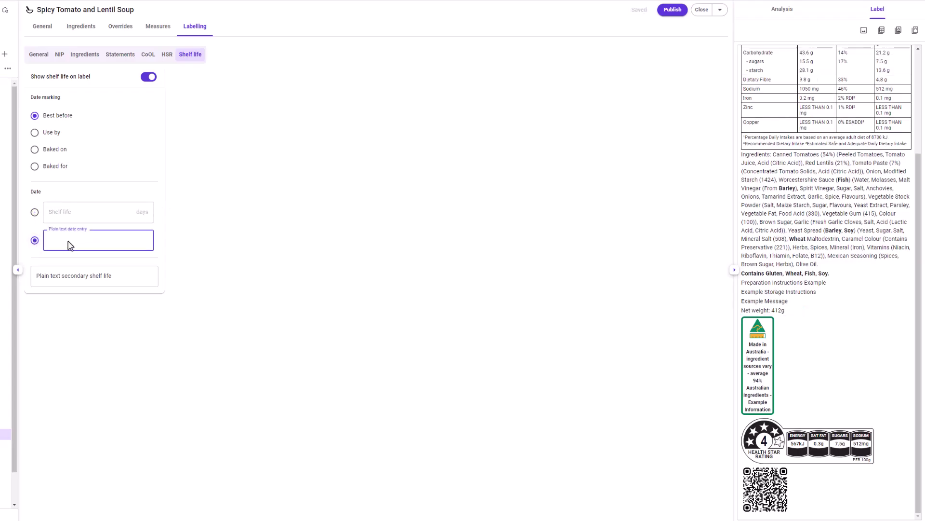
text(07/07/2025)
click(164, 247)
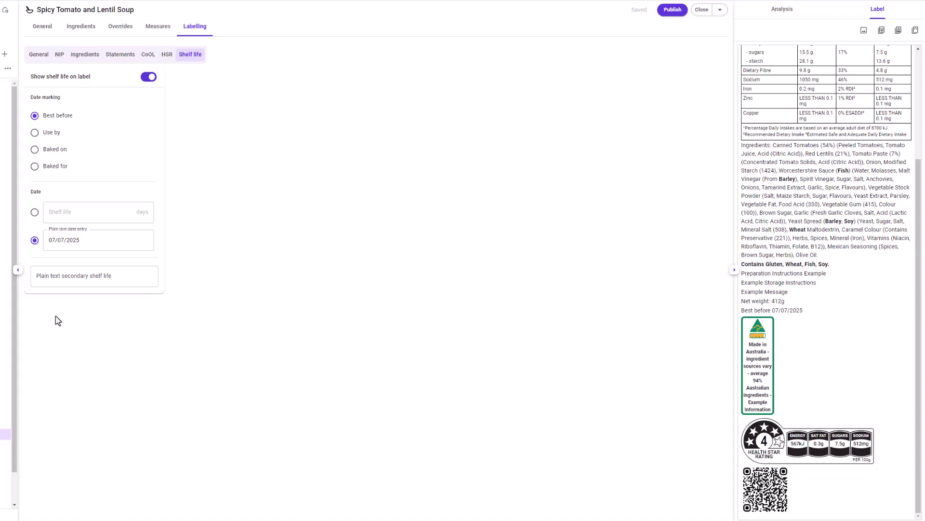
scroll(855, 190, up, 3)
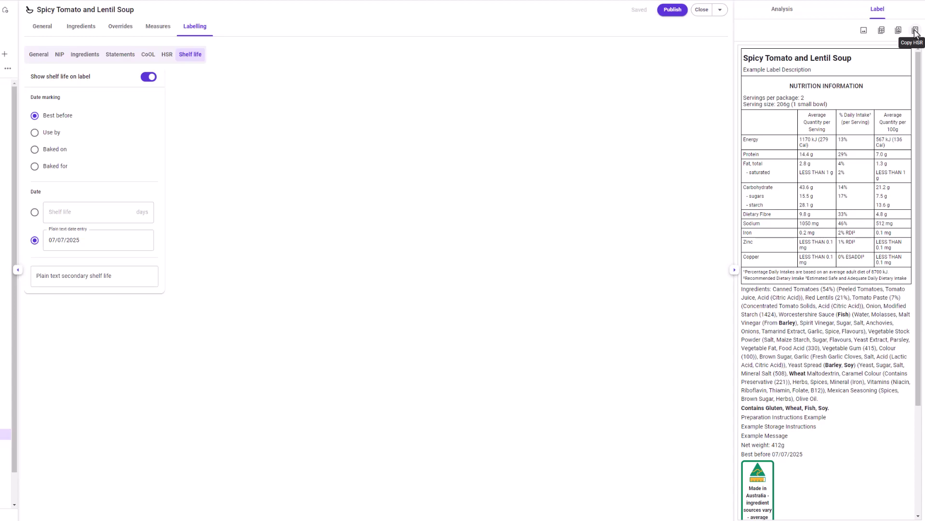
click(678, 14)
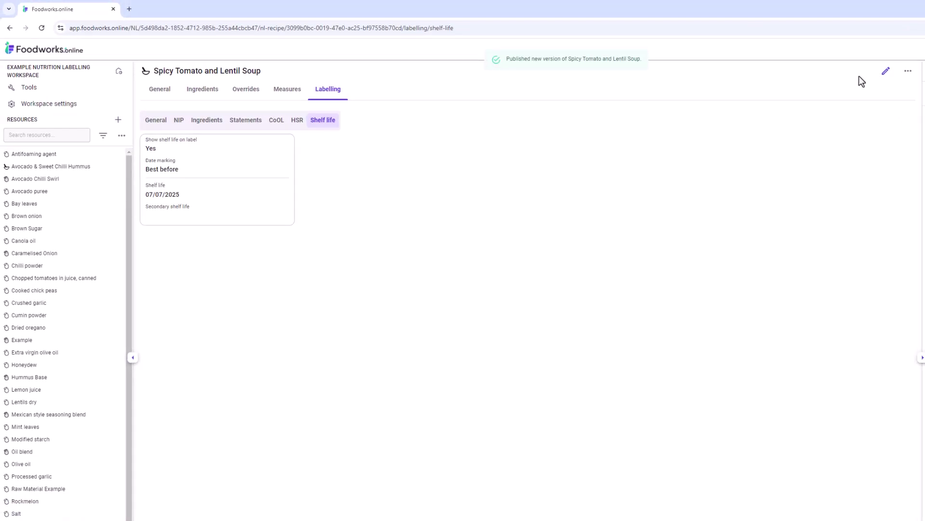
Export the workspace's label data, filtered to recipes only
click(36, 91)
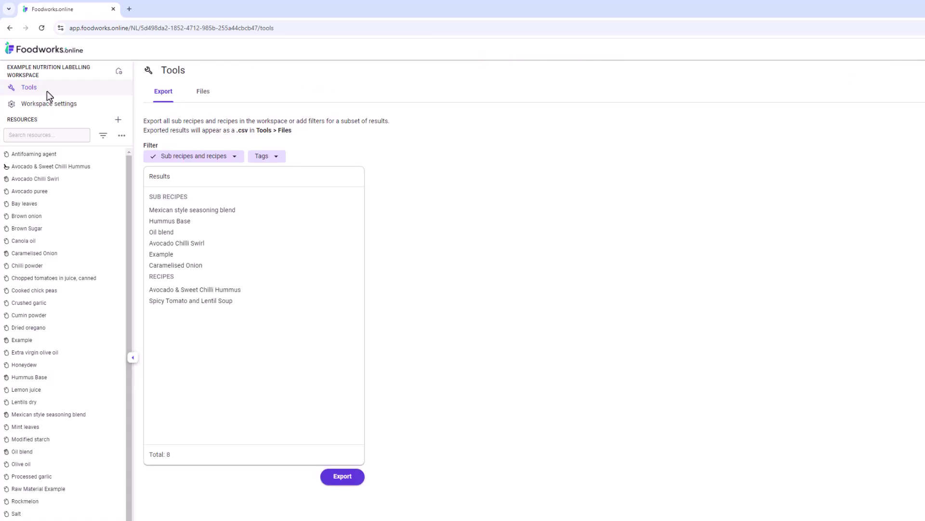
click(198, 159)
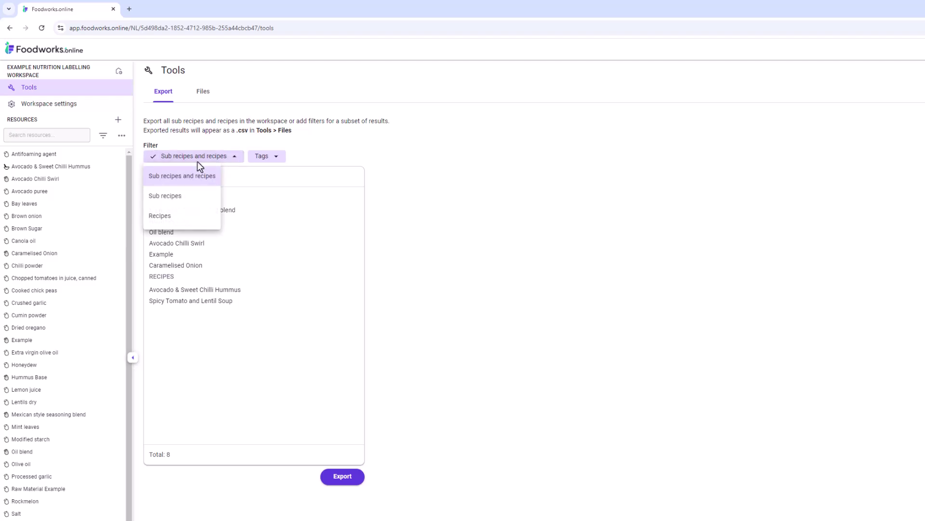
click(188, 215)
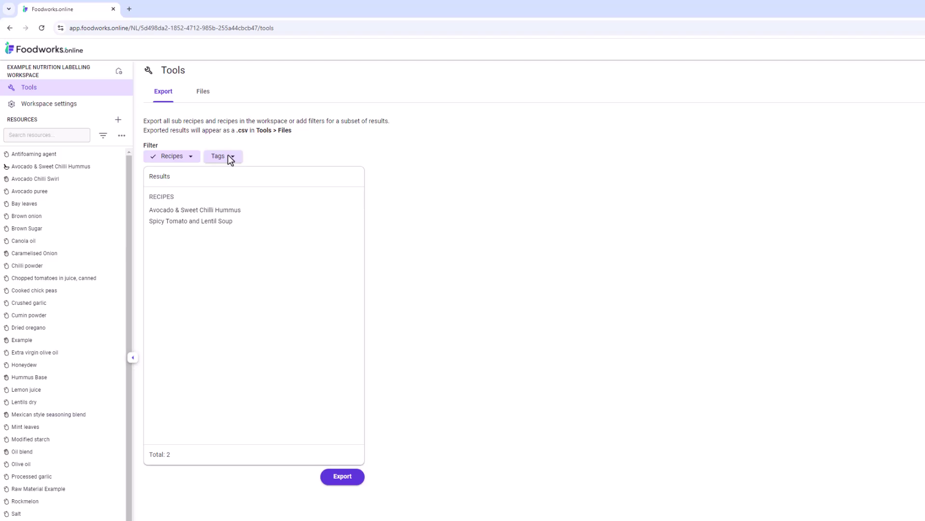
click(335, 476)
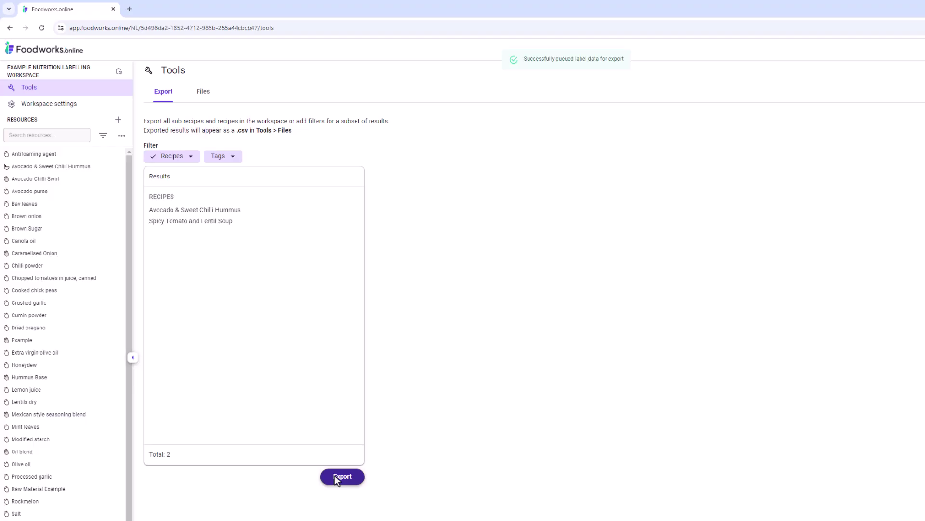
Download the exported label data file and show the downloadable labelling assets
click(203, 92)
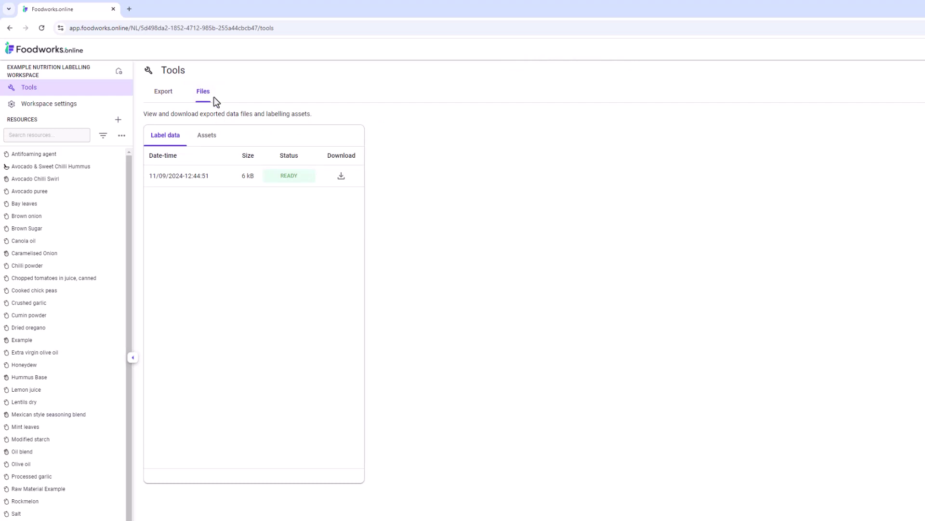
click(342, 176)
click(205, 135)
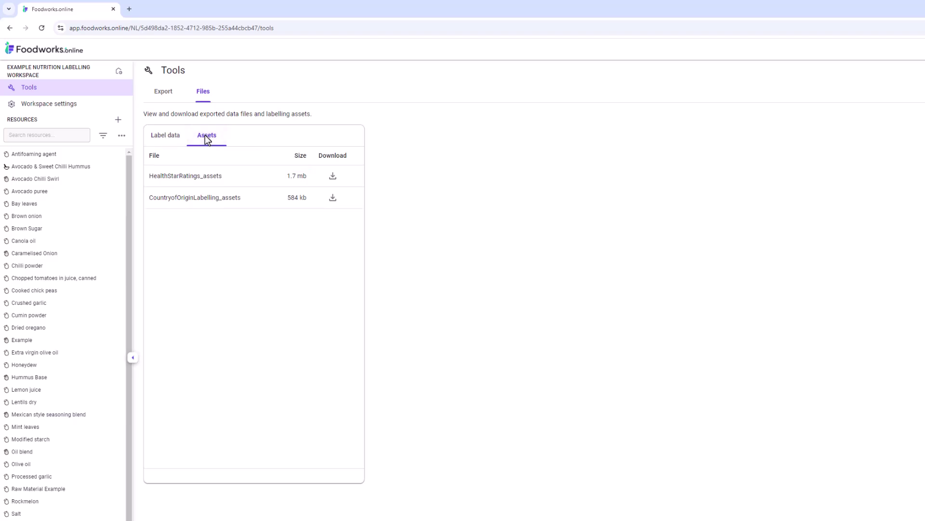